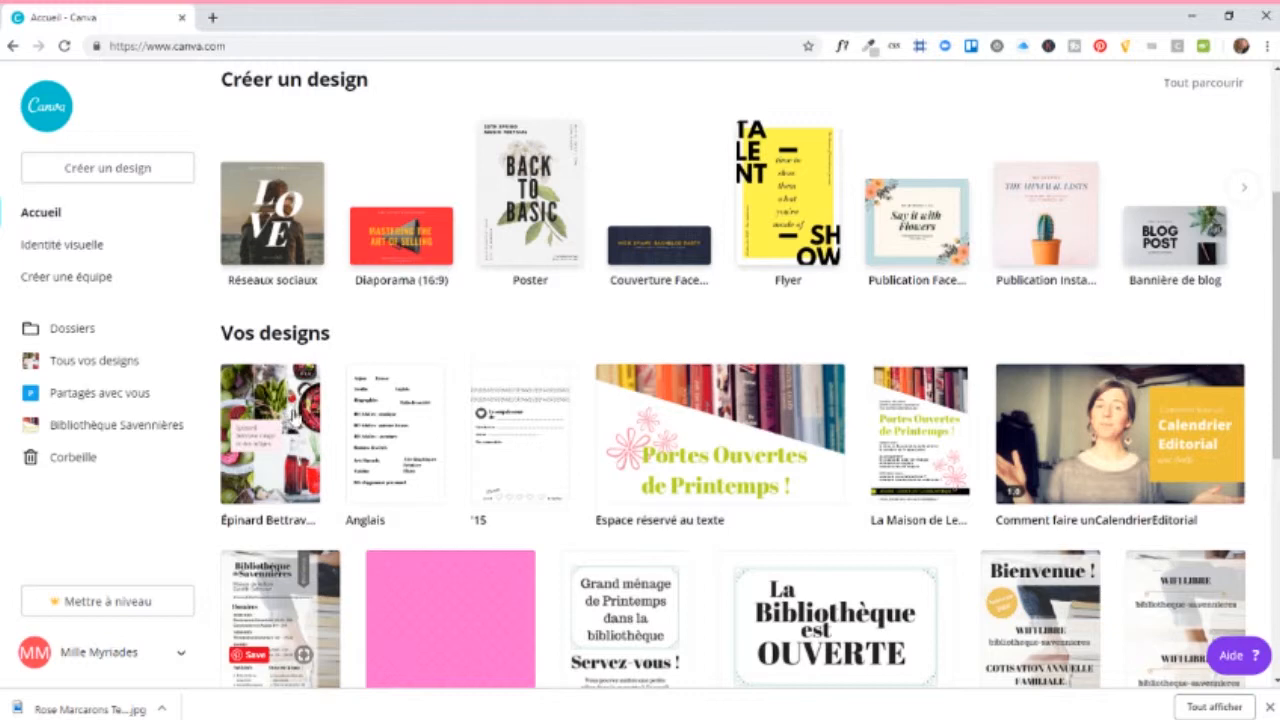
Step: Open the existing "Épinard Bettrave rouge et des tulipes" design to view its photo layout, and return to the home page
left_click(292, 414)
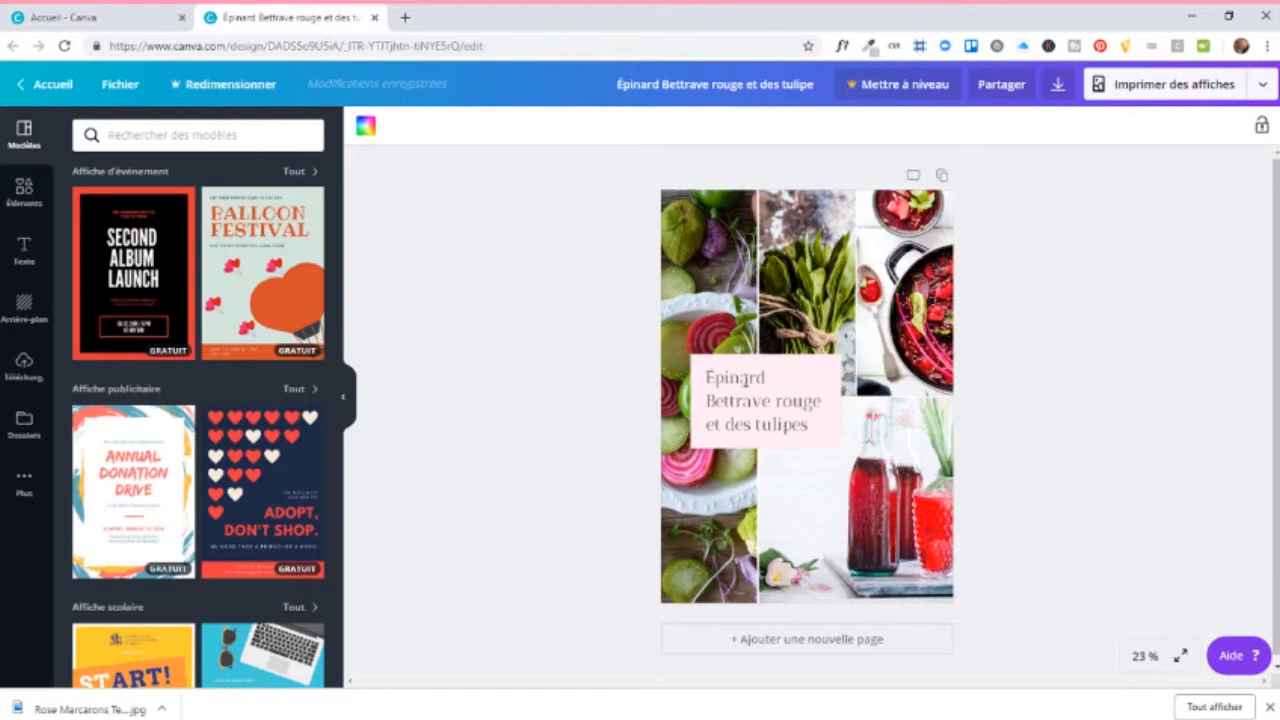
left_click(101, 22)
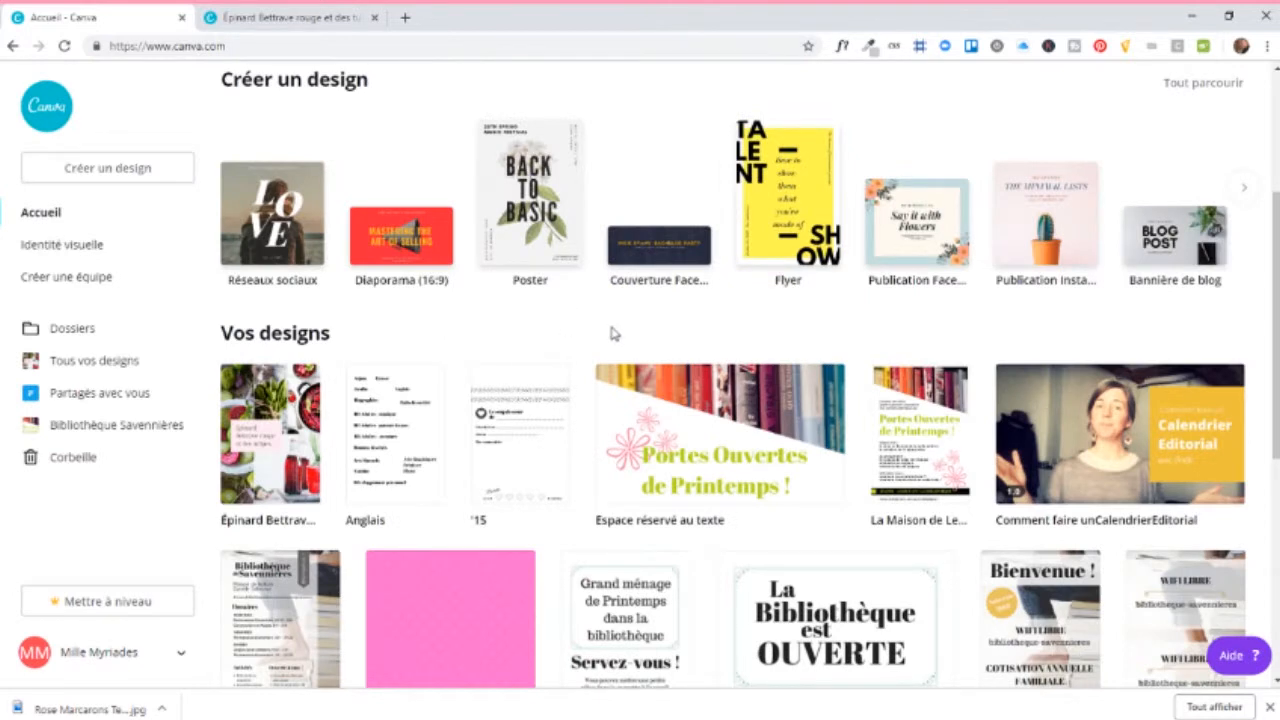
Step: Search the design types for "a4" and create a new blank Document A4 design
scroll(613, 333, "up", 3)
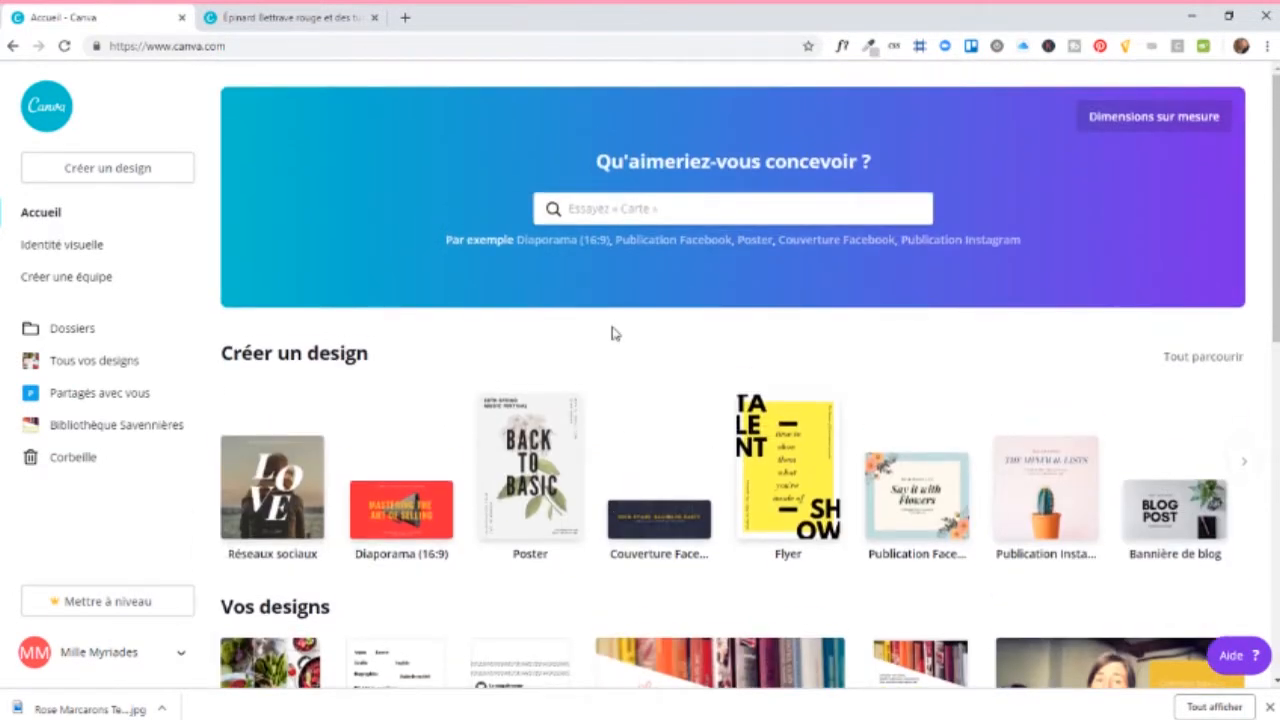
left_click(637, 203)
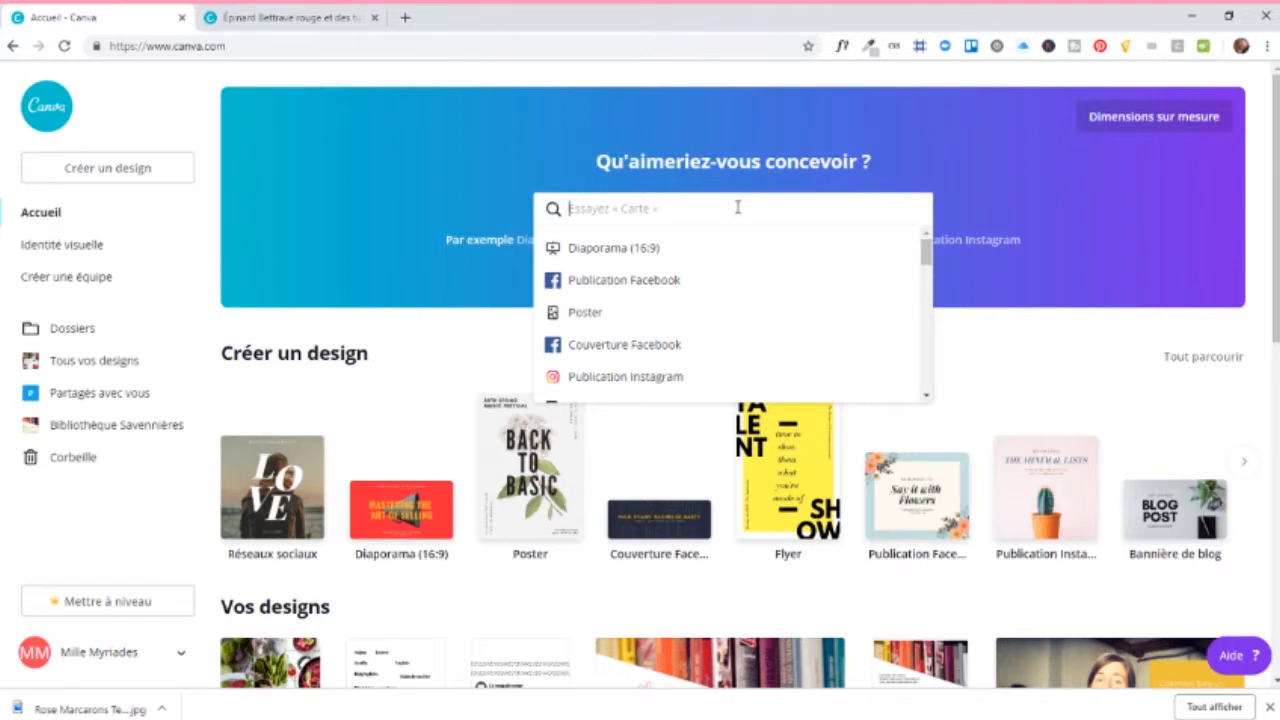
type("a4")
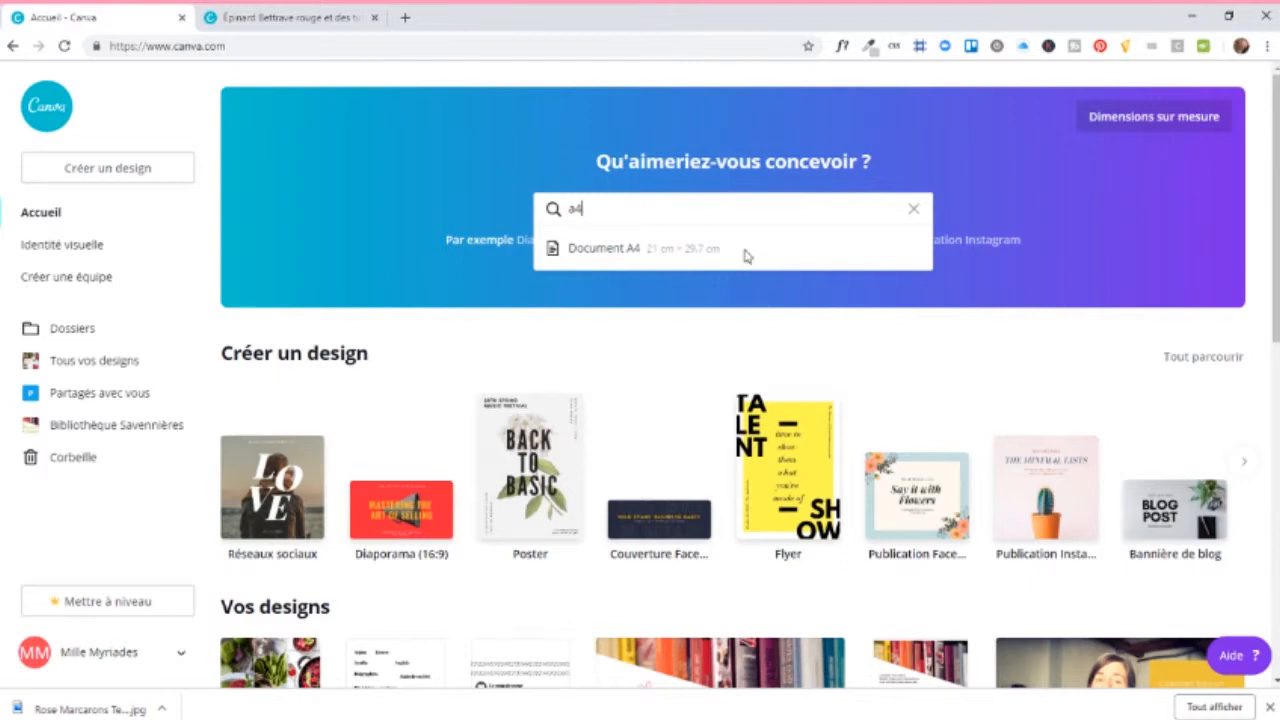
left_click(746, 256)
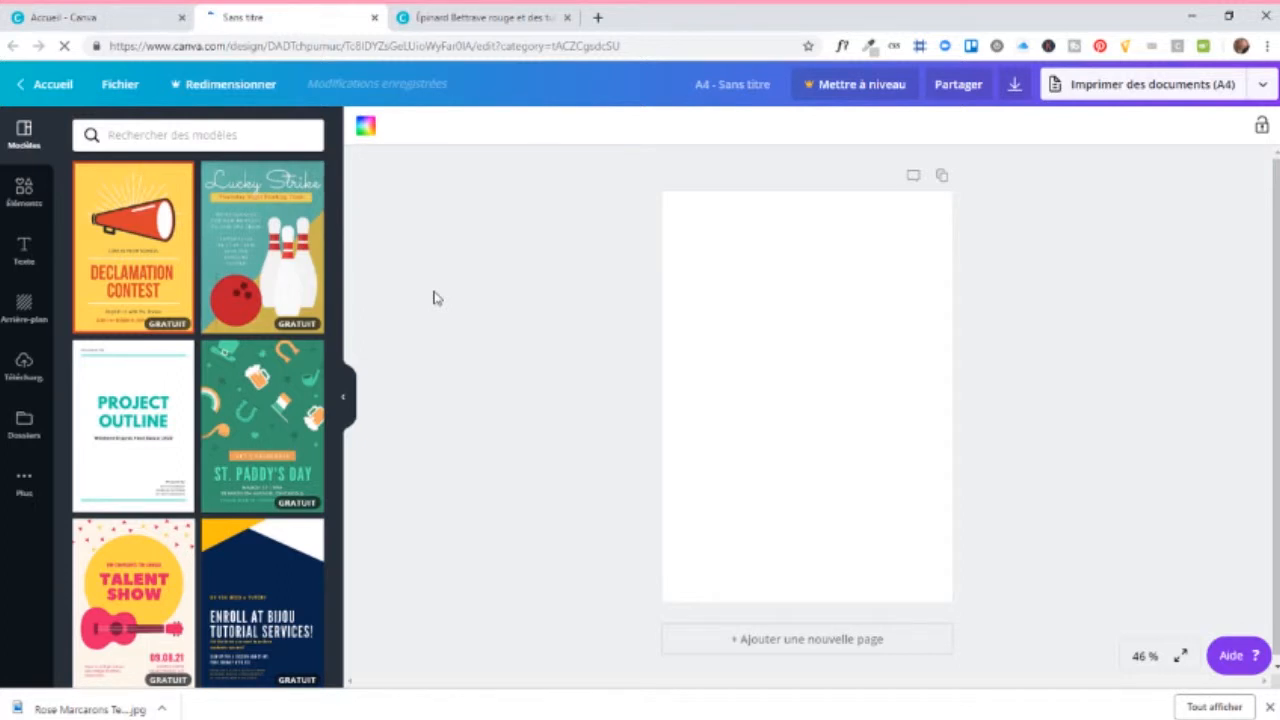
Step: Look through the uploaded images available for the collage
left_click(24, 372)
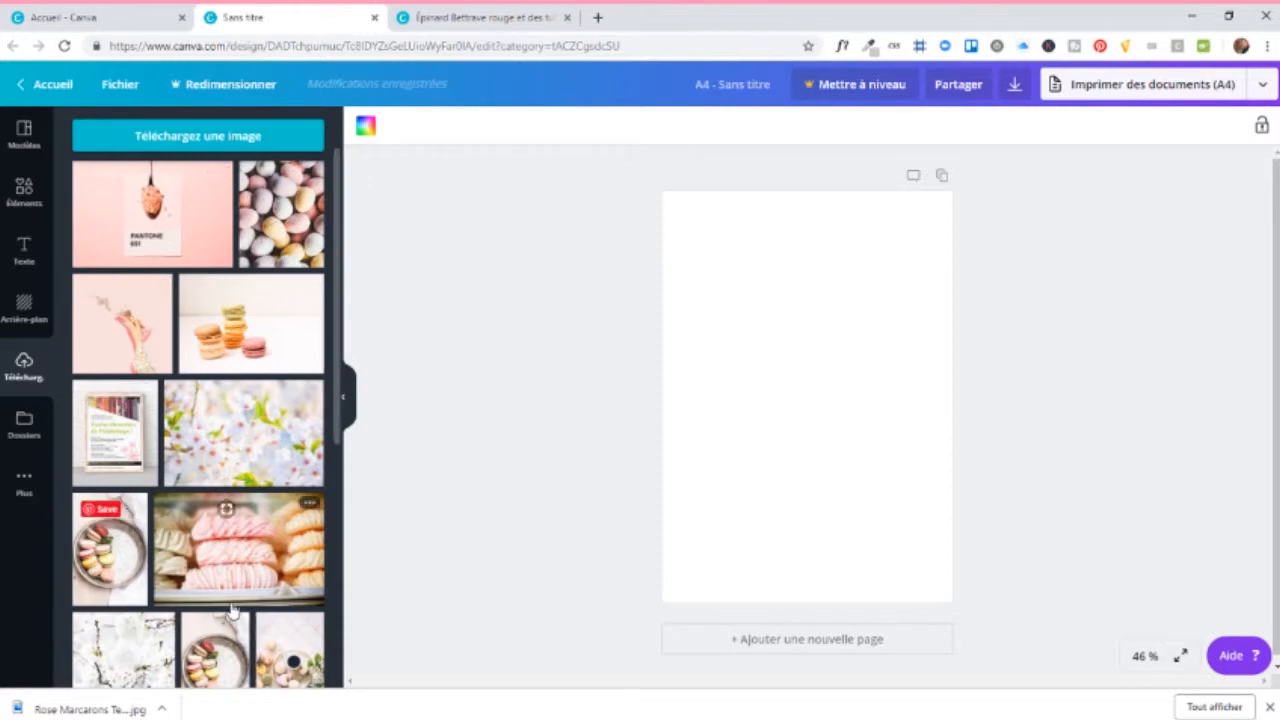
scroll(255, 580, "down", 1)
scroll(255, 580, "down", 2)
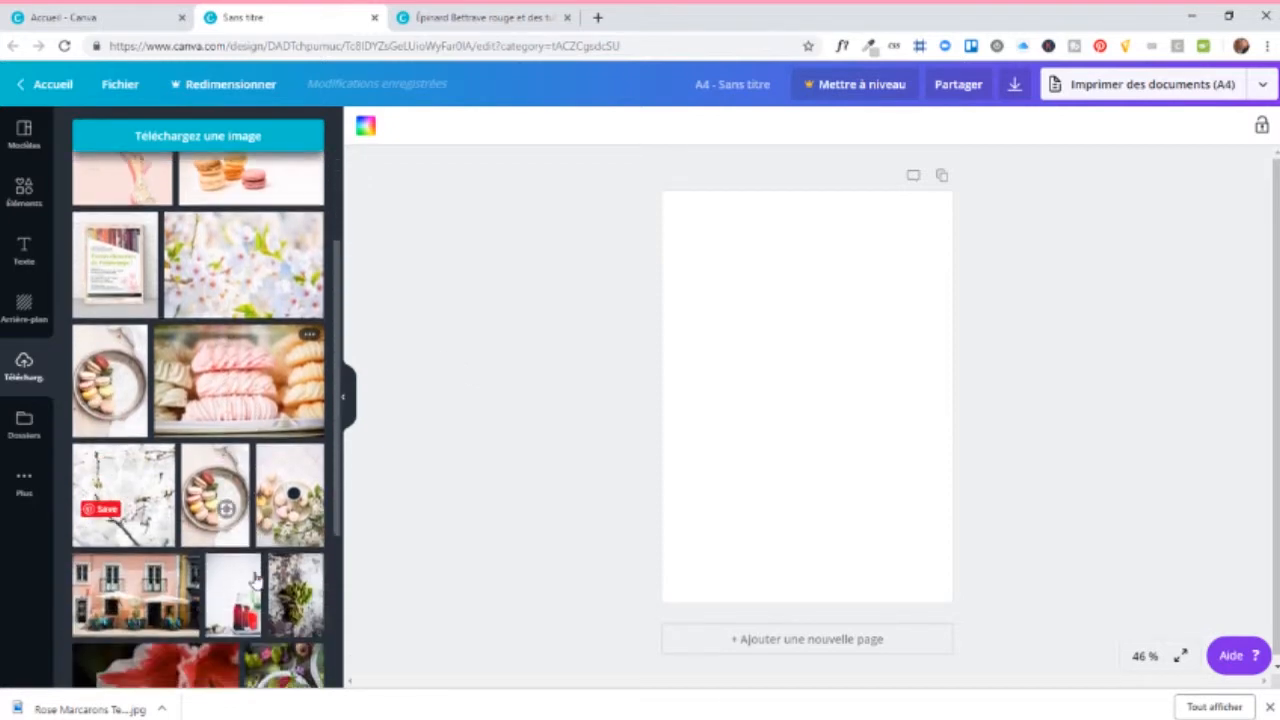
scroll(255, 580, "up", 3)
scroll(255, 580, "up", 1)
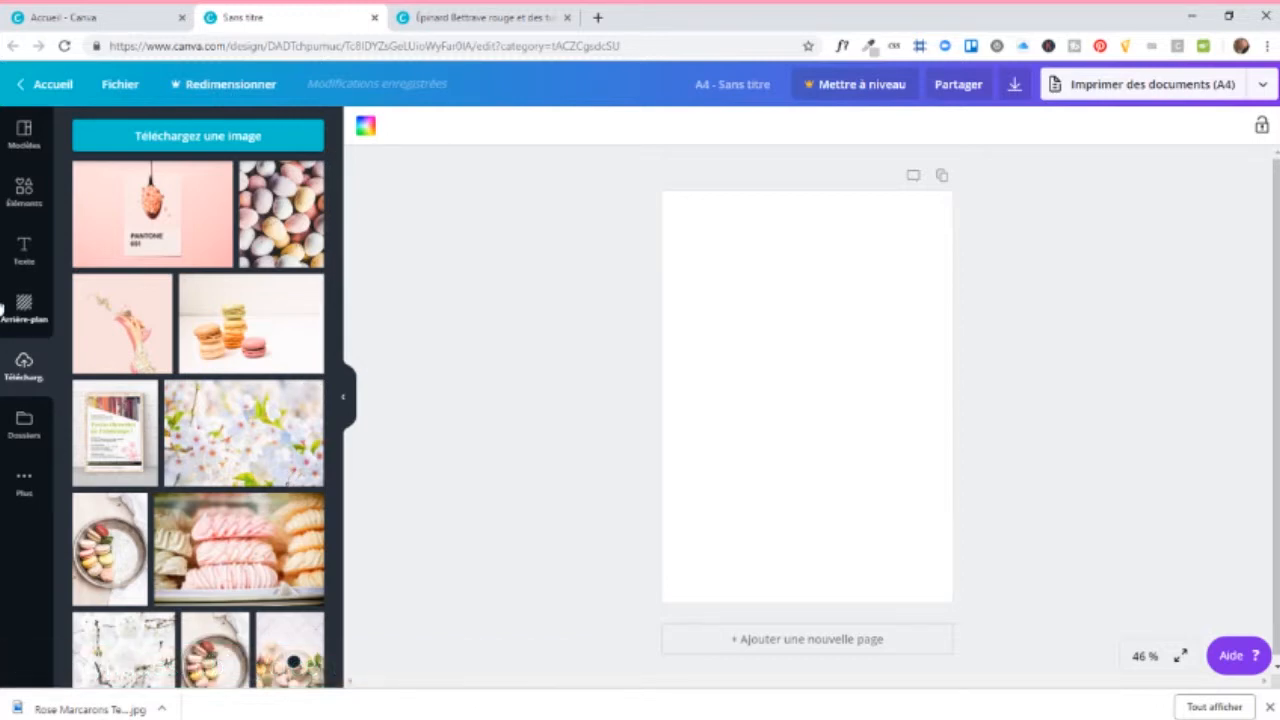
Step: Fill the blank page with the seven-cell grid that has a large central cell, two small cells on each side and two wide cells below
left_click(24, 193)
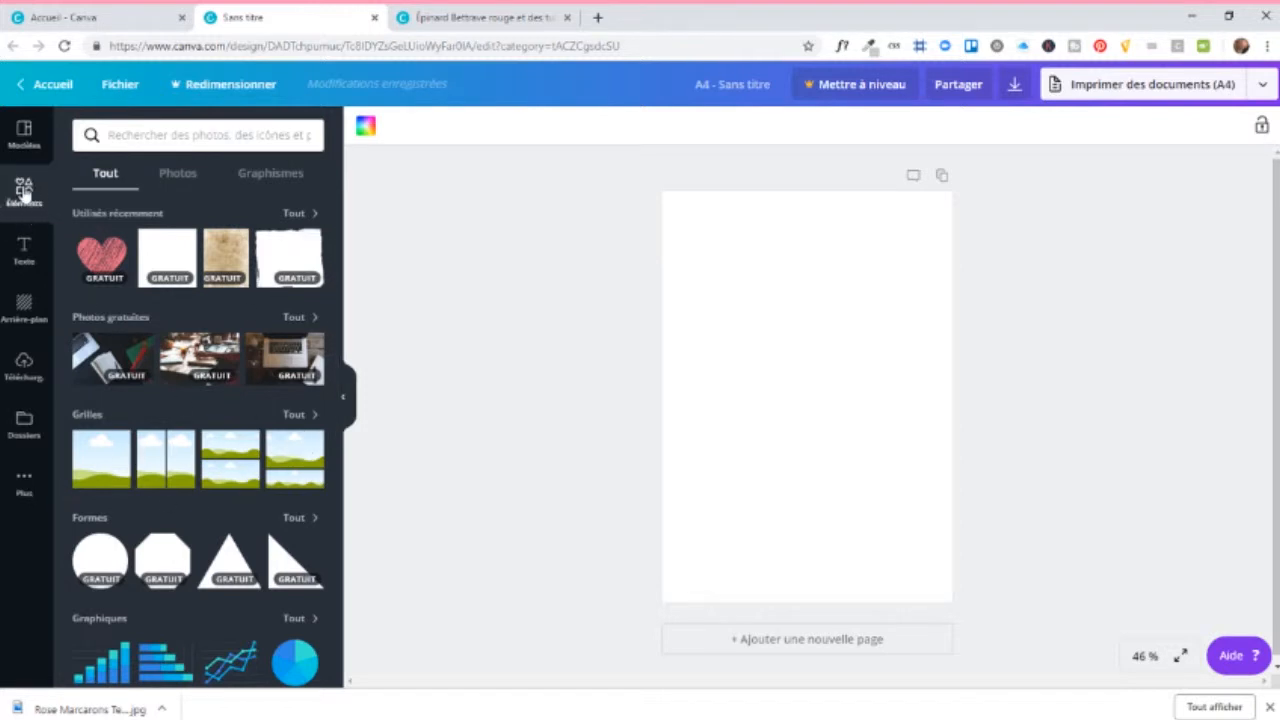
left_click(294, 414)
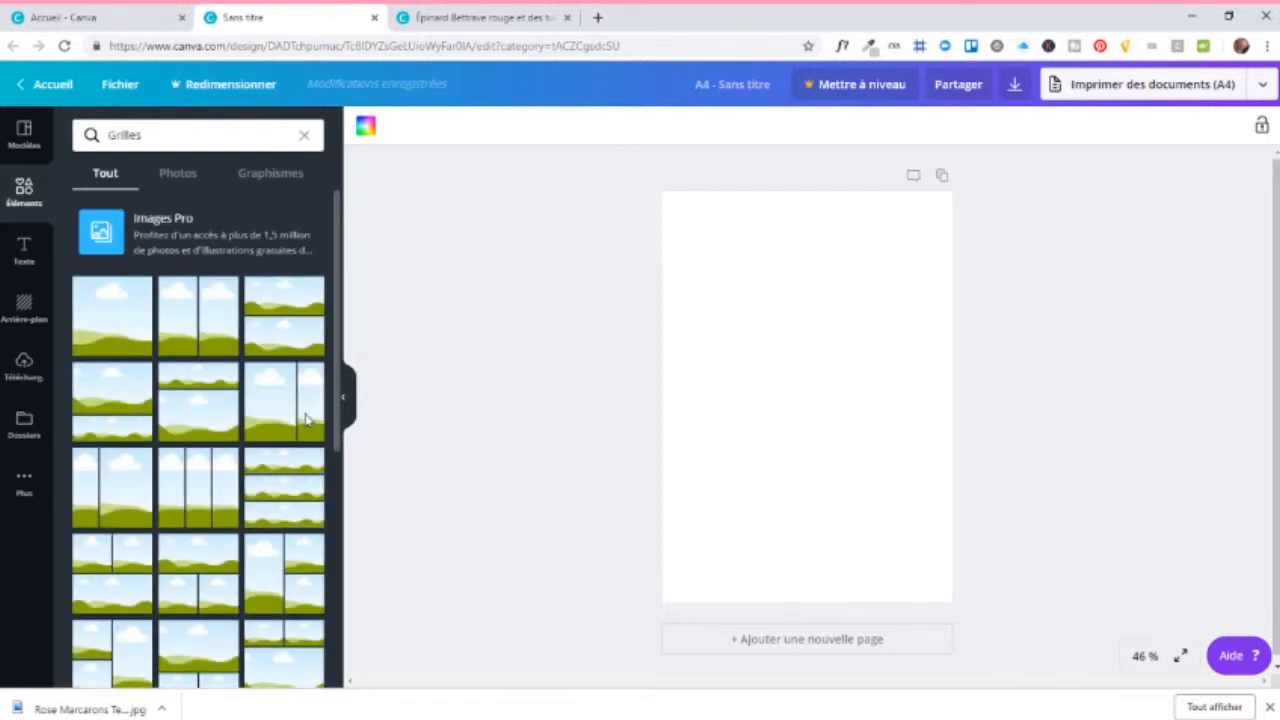
scroll(307, 422, "down", 3)
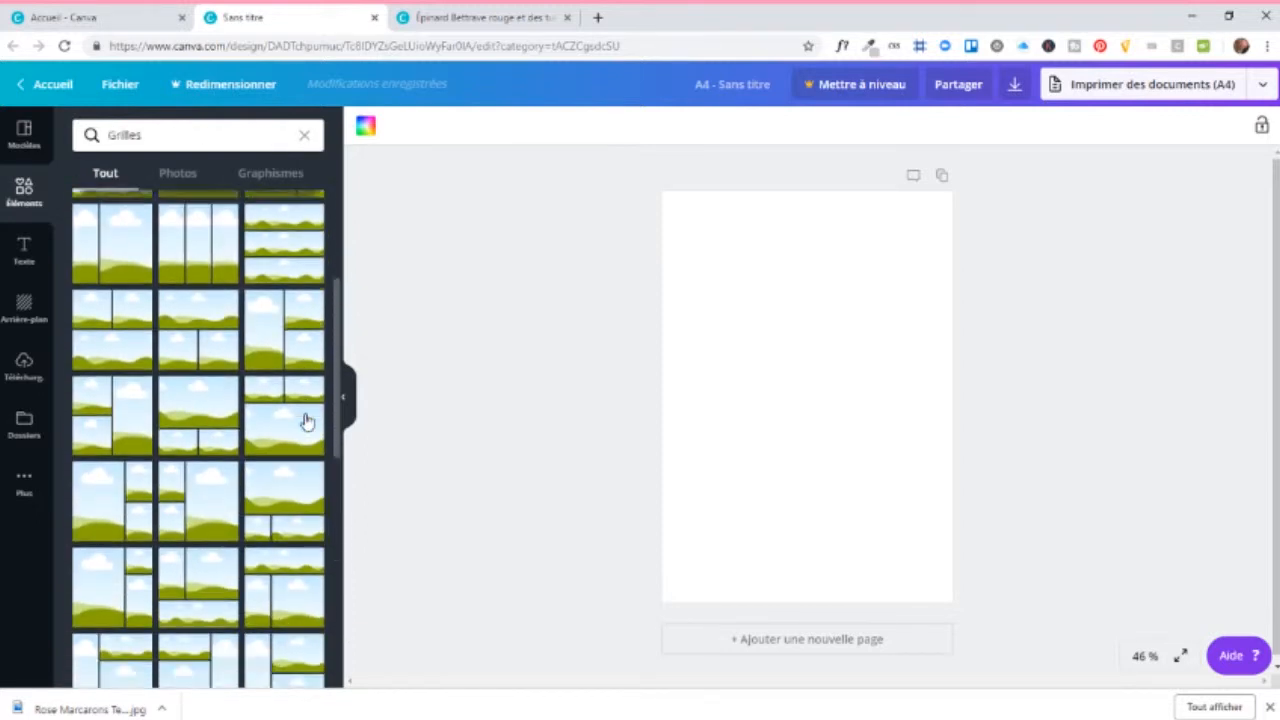
scroll(307, 422, "down", 10)
scroll(307, 422, "down", 5)
scroll(307, 422, "down", 10)
scroll(307, 422, "down", 10)
scroll(307, 422, "down", 5)
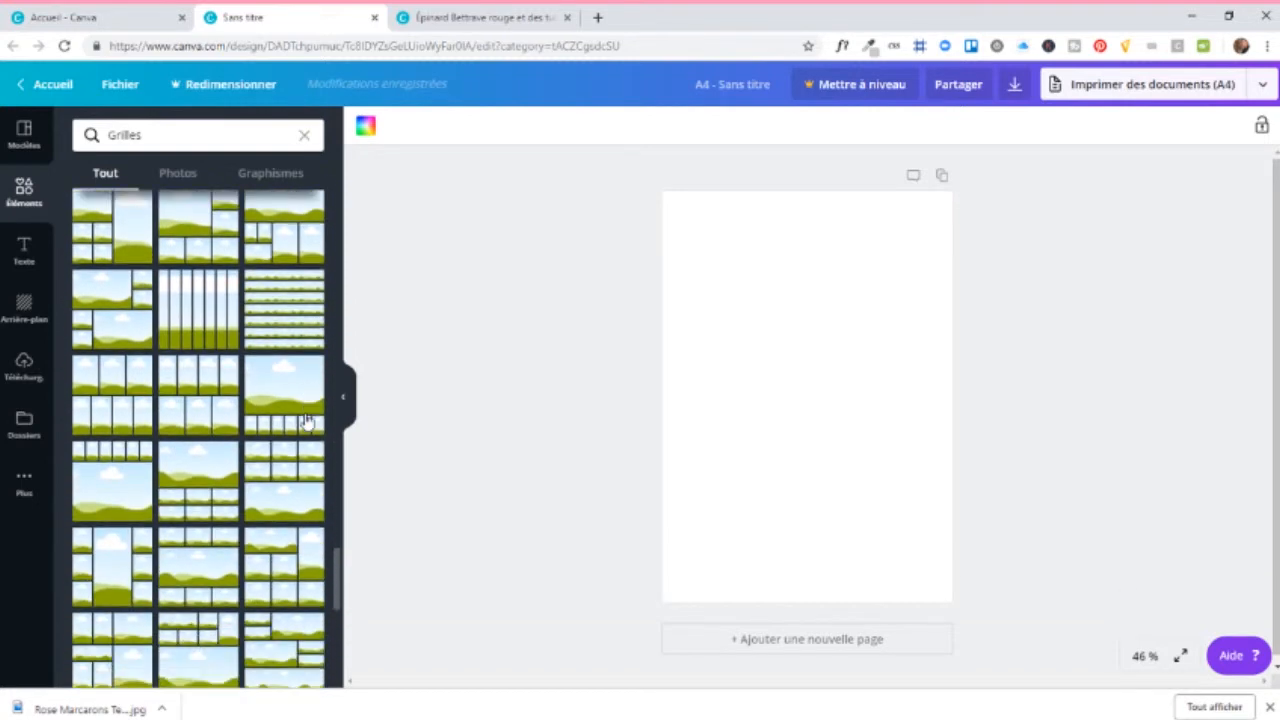
scroll(307, 422, "down", 10)
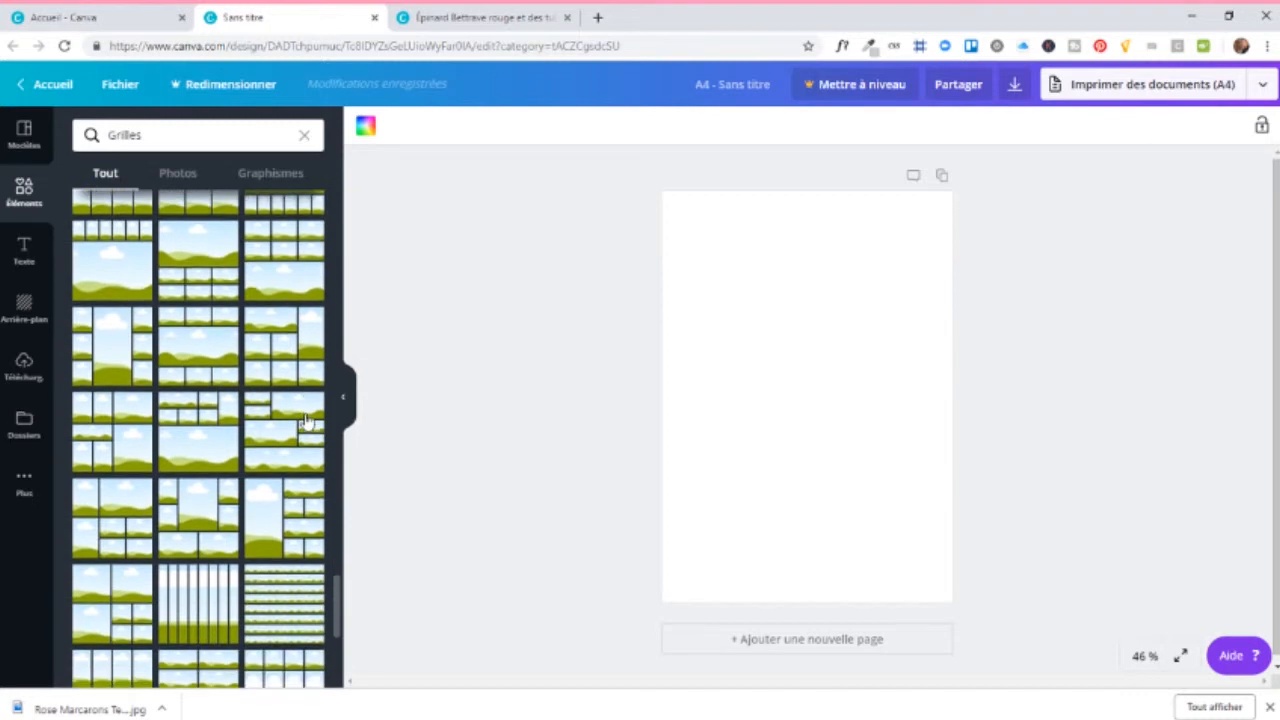
scroll(307, 422, "down", 2)
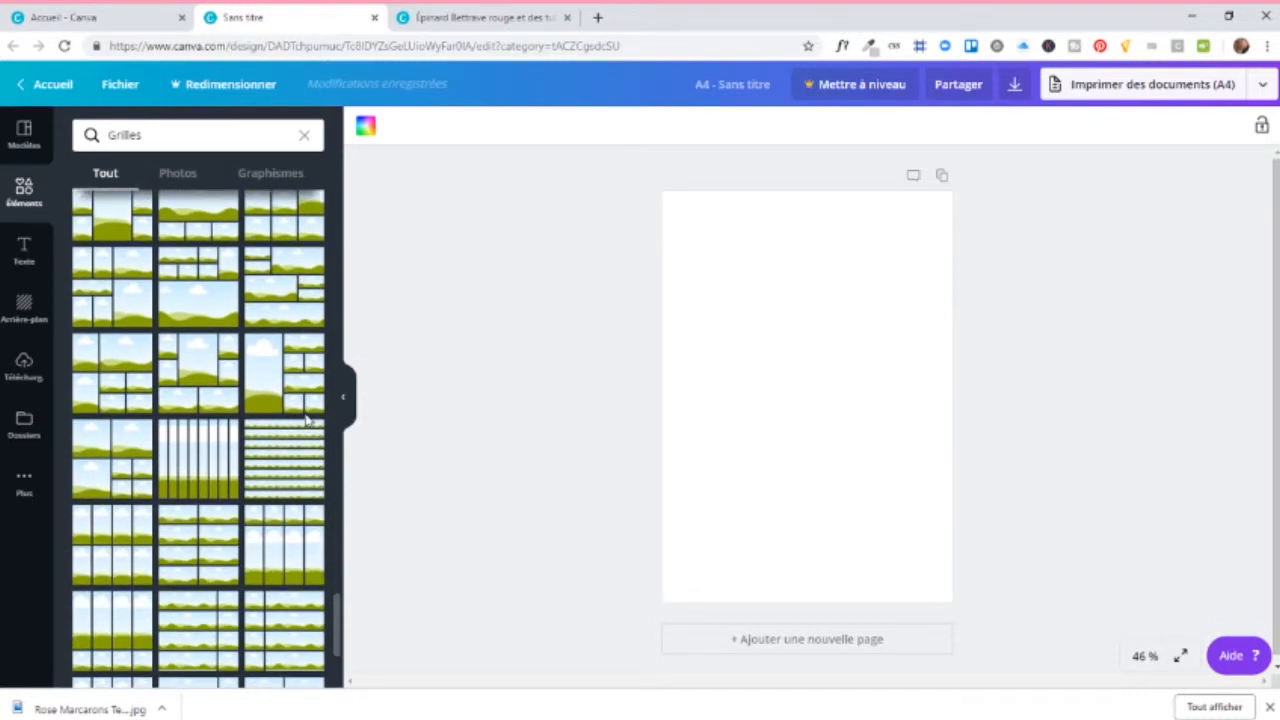
left_click_drag(188, 383, 792, 377)
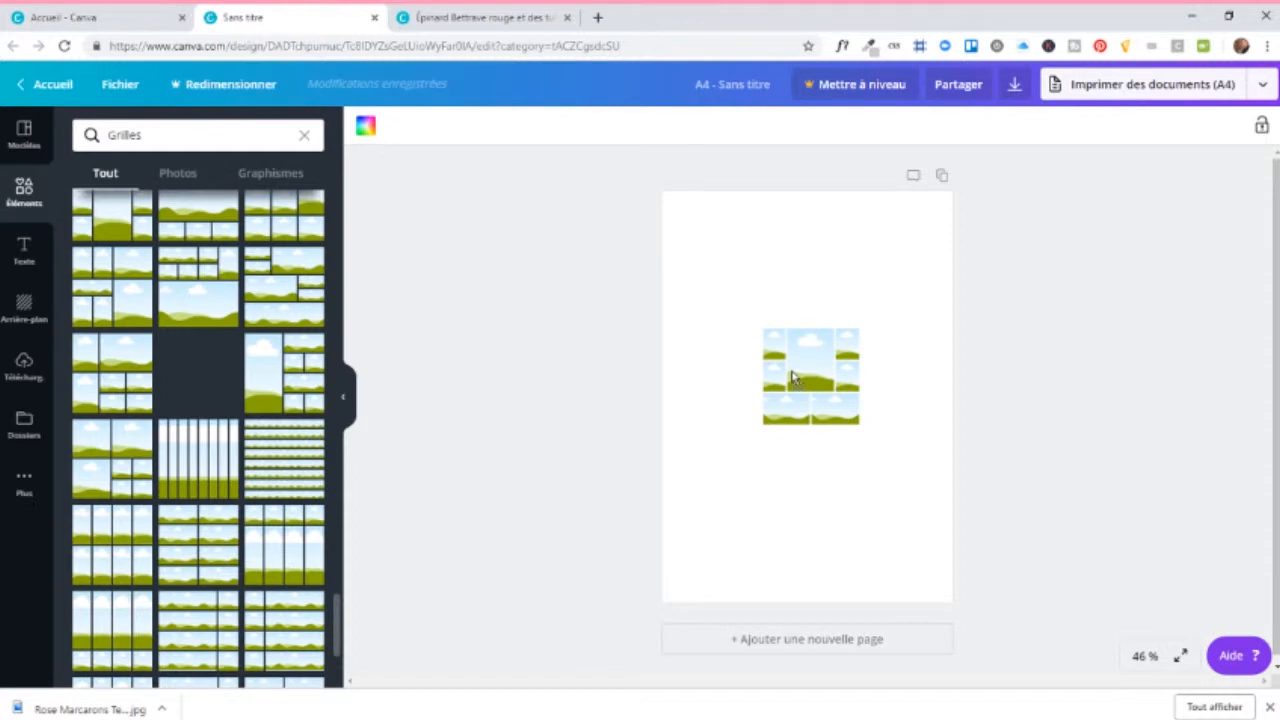
left_click_drag(792, 377, 791, 371)
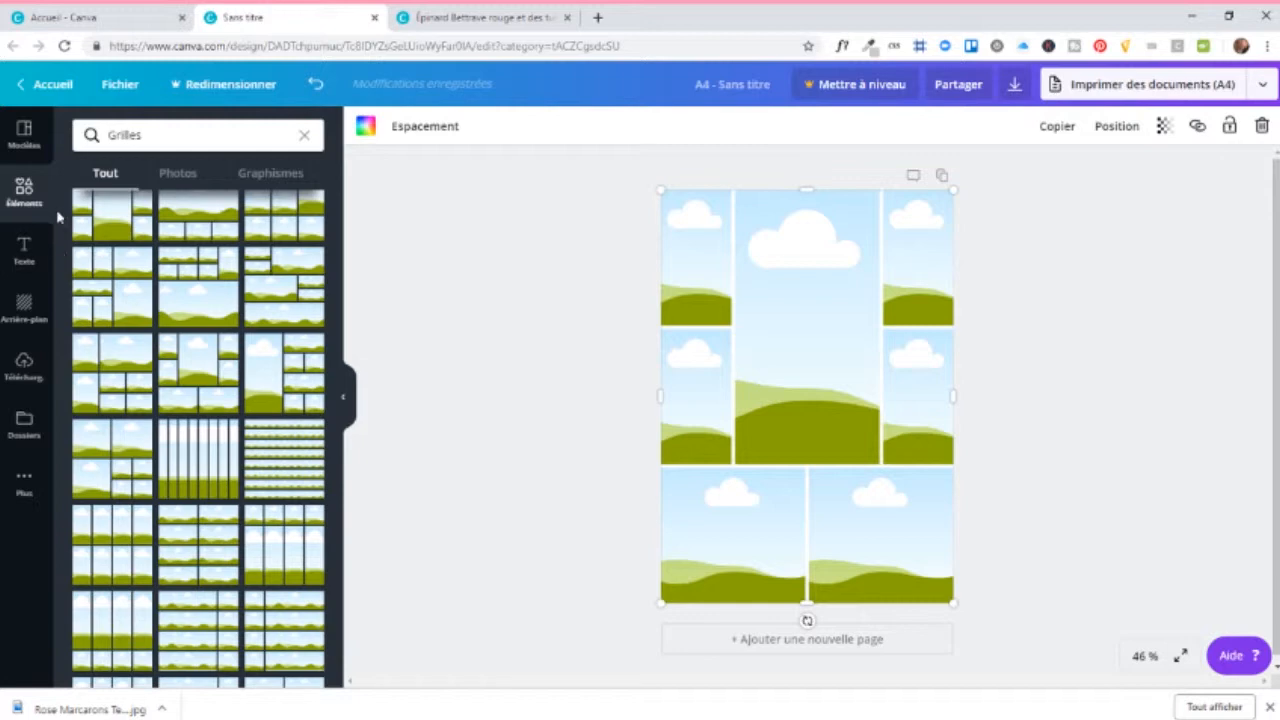
Step: Place the stacked macarons photo in the grid's top-left cell, the framed poster in the top-right cell and the white blossoms in the bottom-left cell
left_click(24, 365)
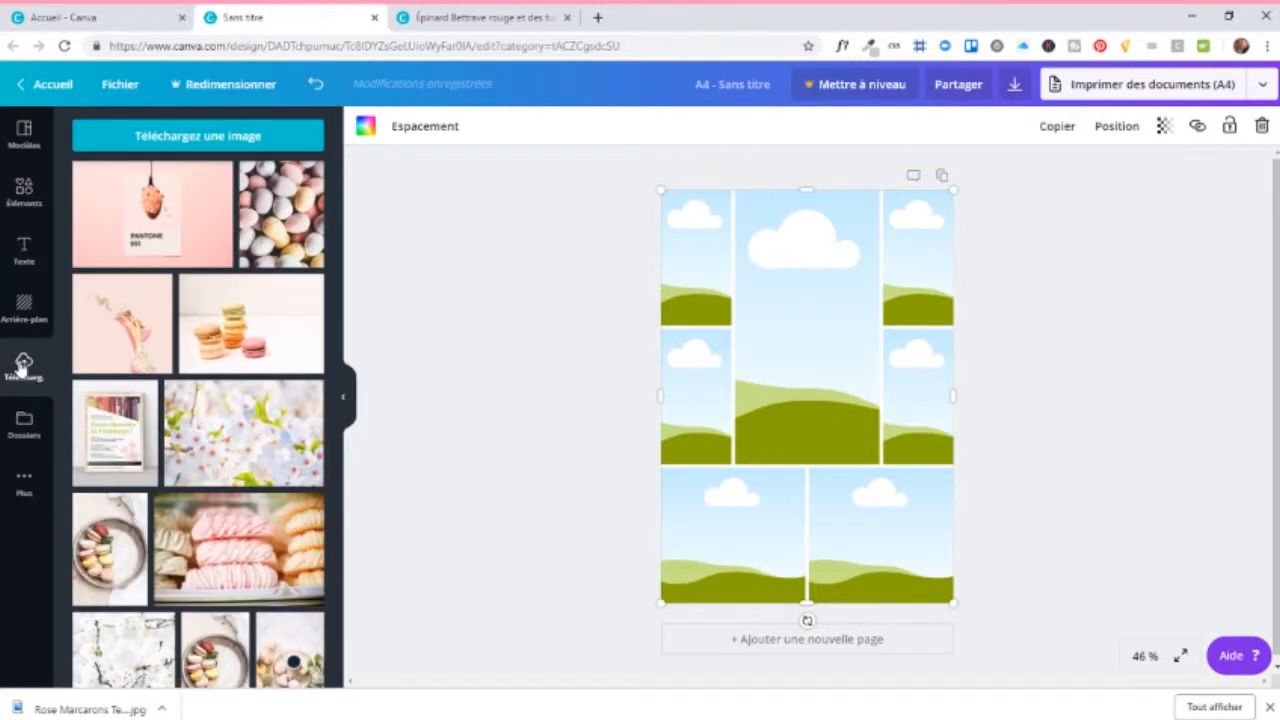
scroll(210, 470, "down", 2)
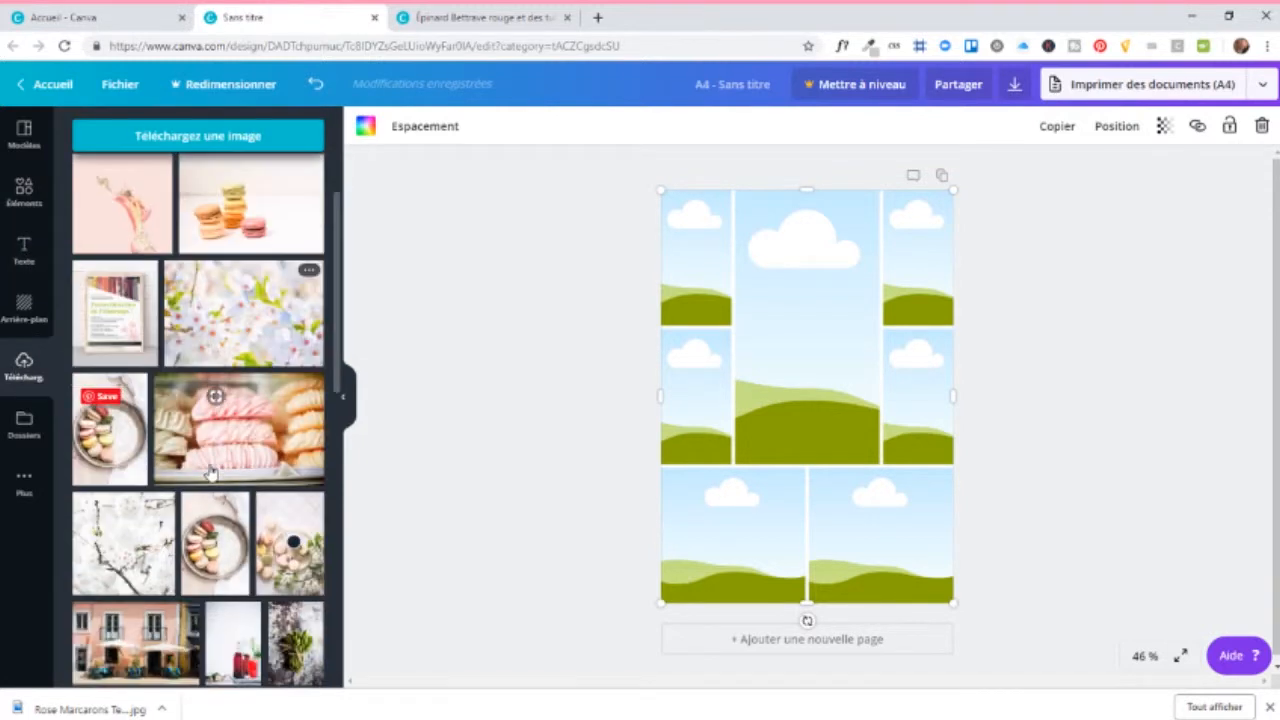
scroll(210, 470, "up", 2)
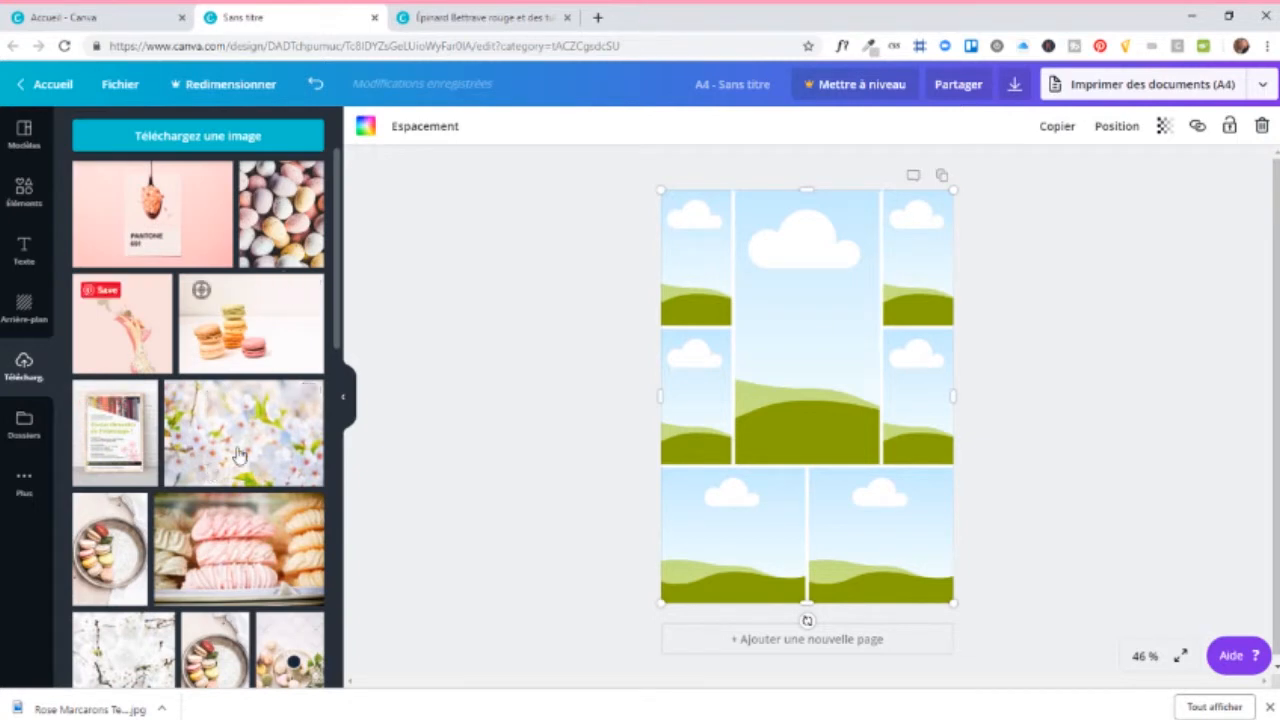
left_click_drag(314, 320, 695, 287)
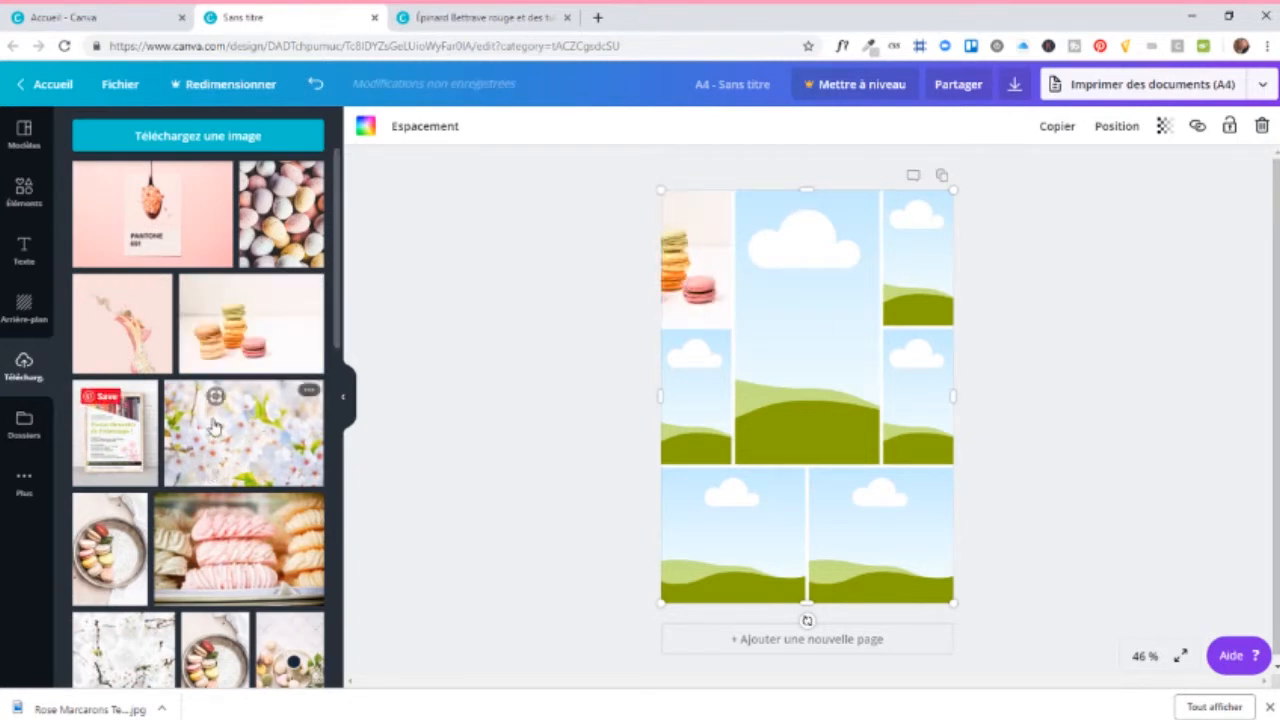
left_click_drag(128, 445, 938, 262)
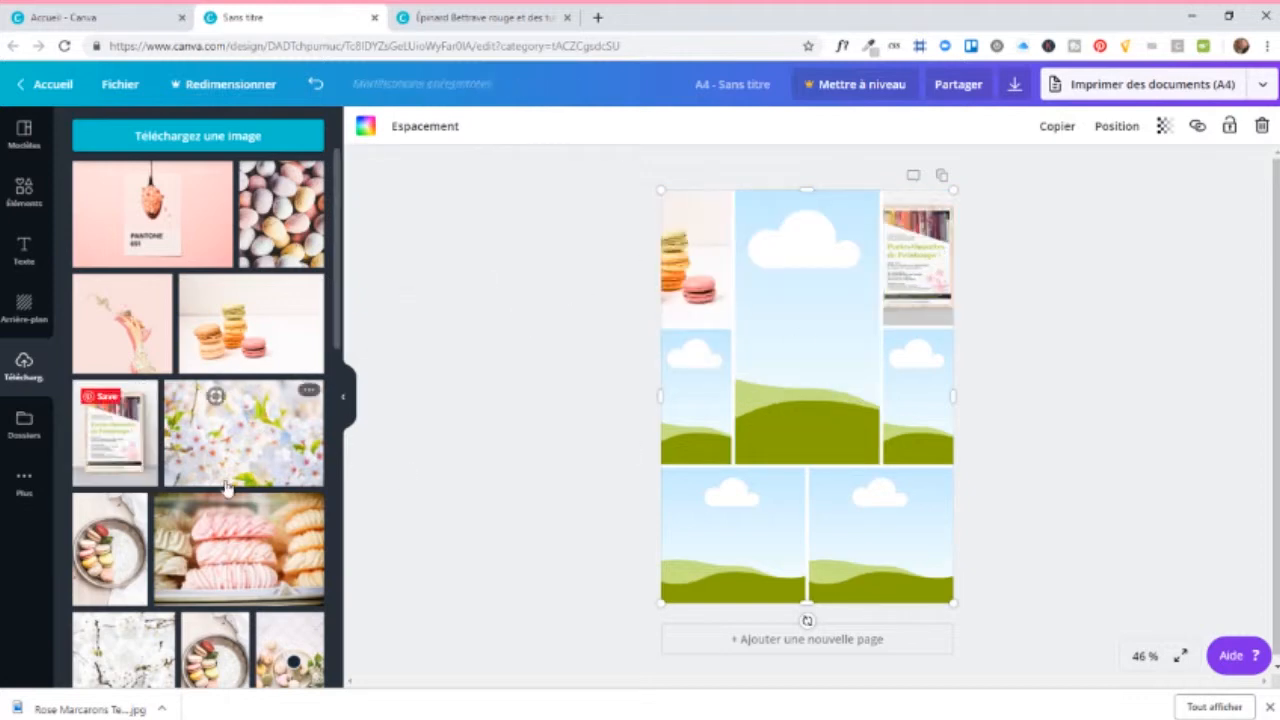
left_click_drag(214, 463, 732, 535)
Step: Try the pink meringues photo and the coffee-and-macarons photo in the central grid cell, deleting the stray macaron bowl image
left_click_drag(226, 540, 869, 337)
mouse_move(814, 340)
left_mouse_down()
mouse_move(884, 524)
mouse_move(814, 340)
left_mouse_up()
left_click(214, 645)
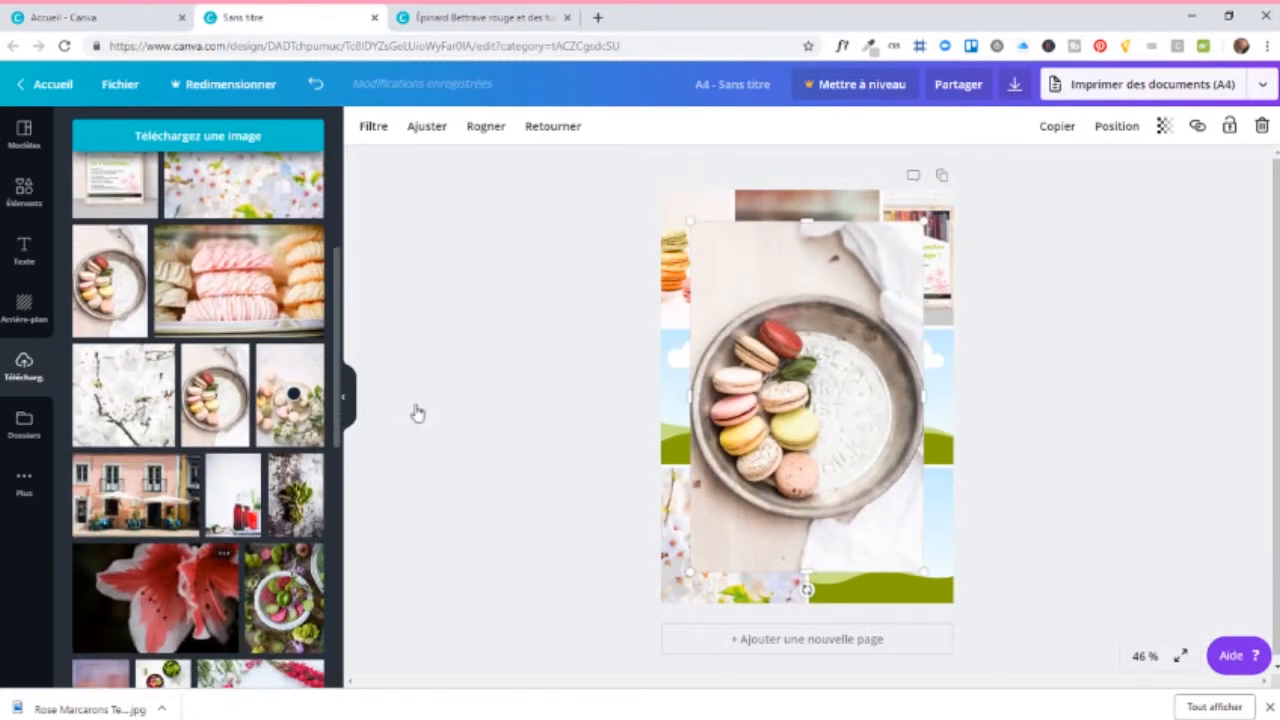
key("Delete")
left_click_drag(290, 398, 807, 330)
Step: Fill the bottom-right cell with the pink building facade, the middle-left with the pink splash photo and the middle-right with the Pantone photo
left_click_drag(113, 510, 880, 535)
scroll(238, 400, "up", 5)
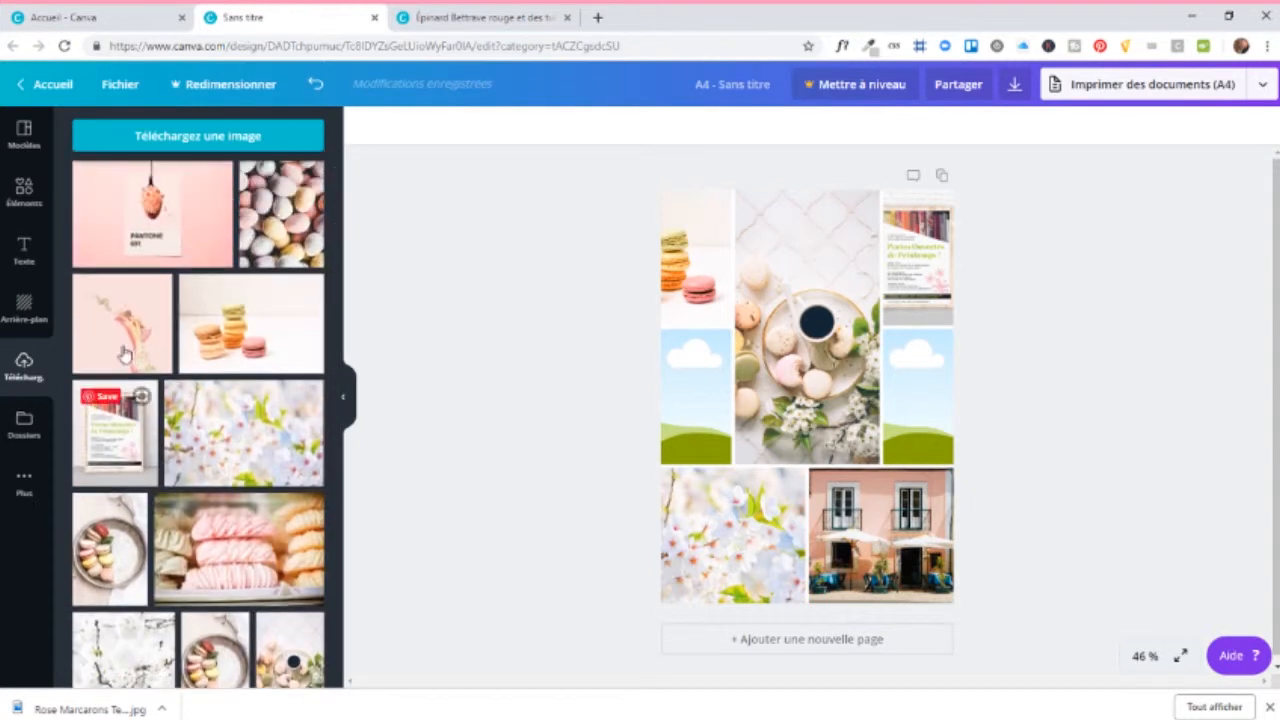
left_click_drag(122, 322, 697, 400)
left_click_drag(152, 214, 920, 420)
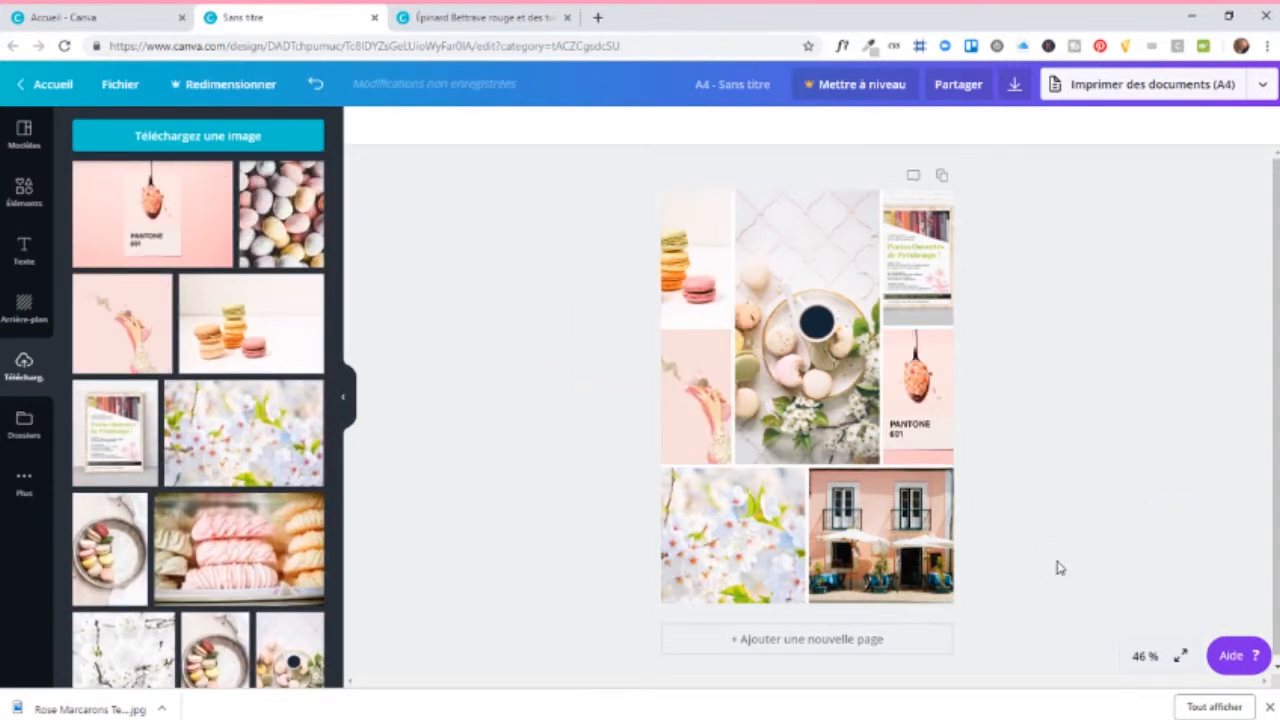
Step: Replace the photo in the grid's central cell with the bowl of macarons photo
left_click_drag(243, 432, 807, 330)
scroll(200, 400, "down", 3)
left_click_drag(130, 450, 805, 360)
left_click_drag(290, 352, 807, 350)
left_click_drag(215, 352, 807, 350)
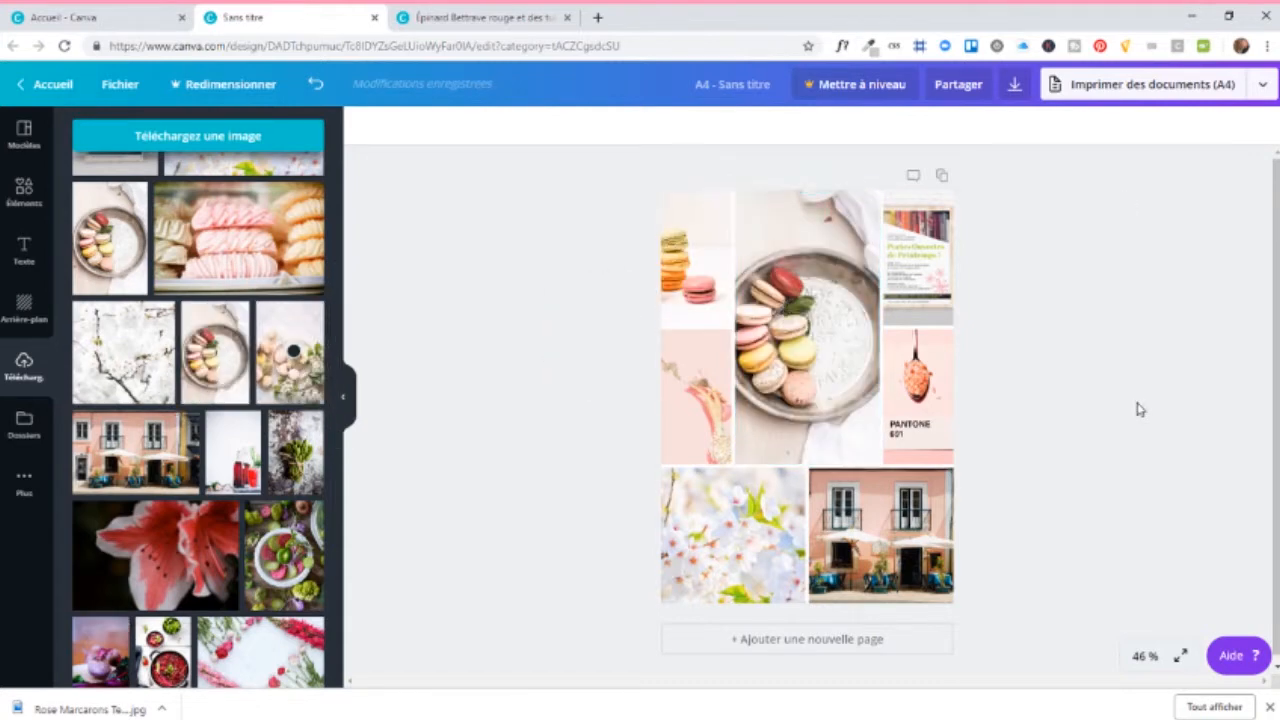
Step: Check how the "Épinard Bettrave rouge et des tulipes" design frames its title, and return to the A4 collage
left_click(478, 22)
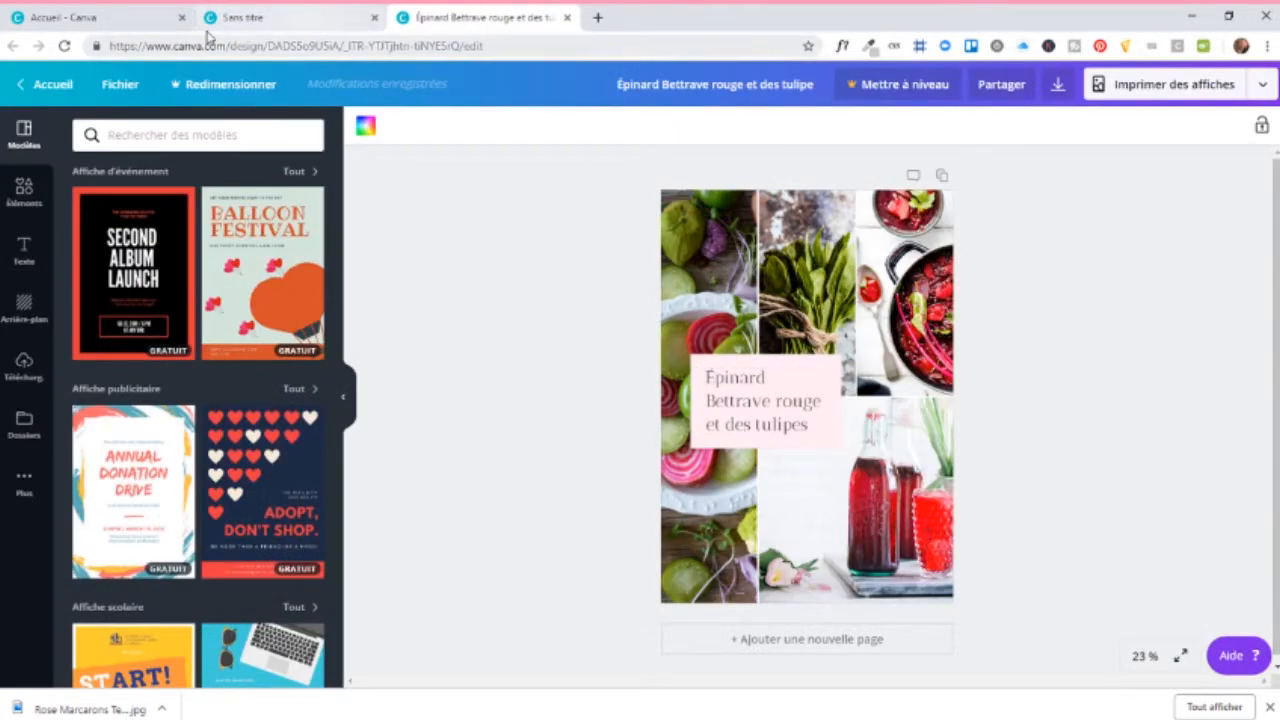
left_click(265, 22)
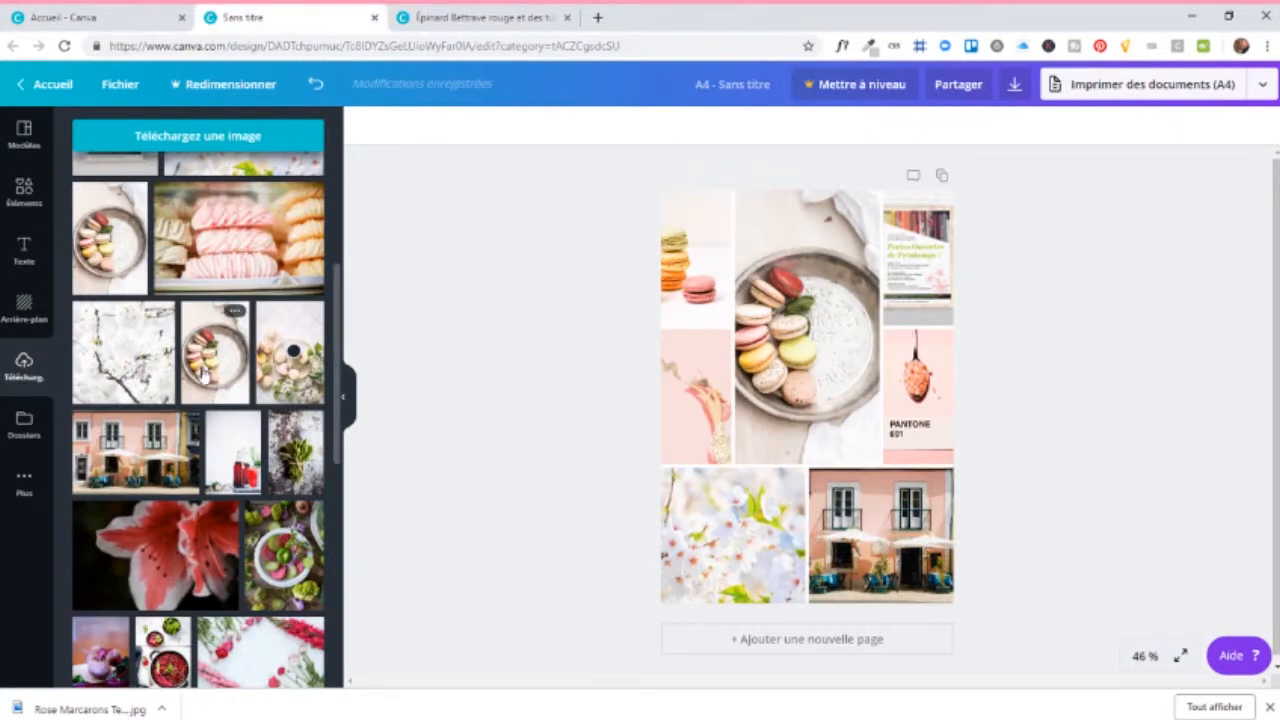
scroll(110, 360, "up", 3)
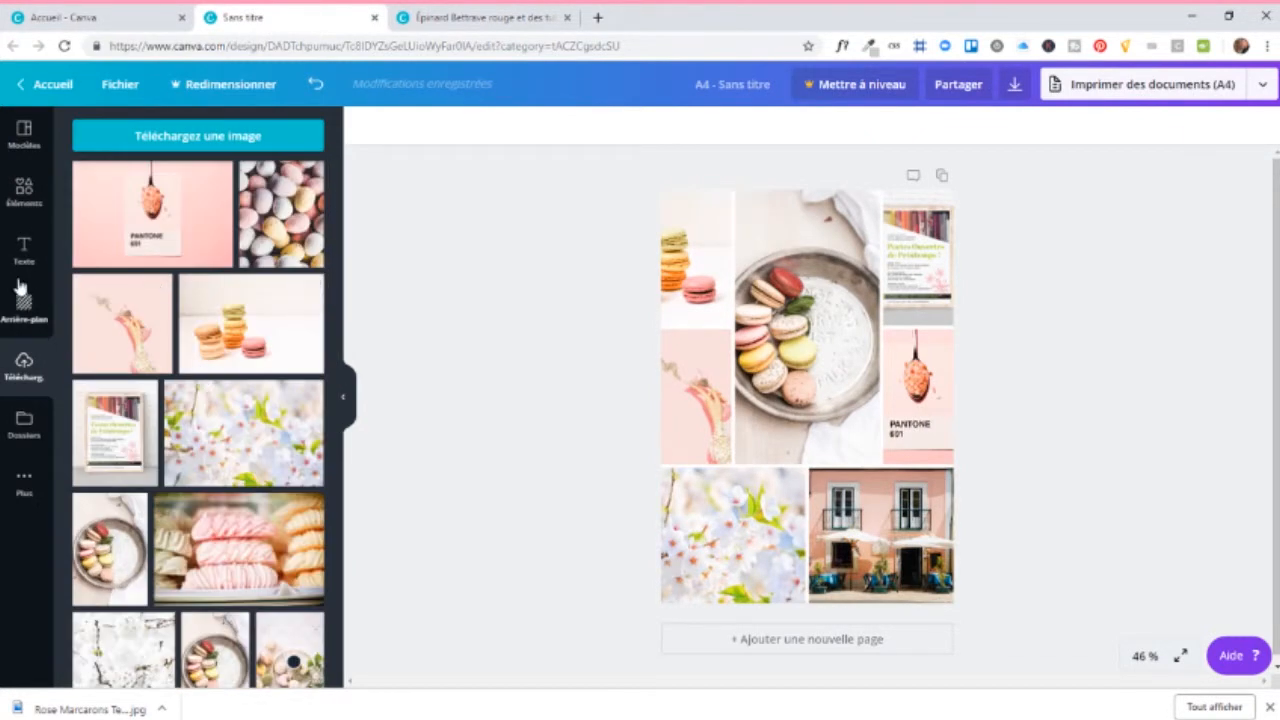
Step: Search the elements for "cadre", and replace that search with "carre"
left_click(23, 194)
type("cadre")
key("Return")
type("carr")
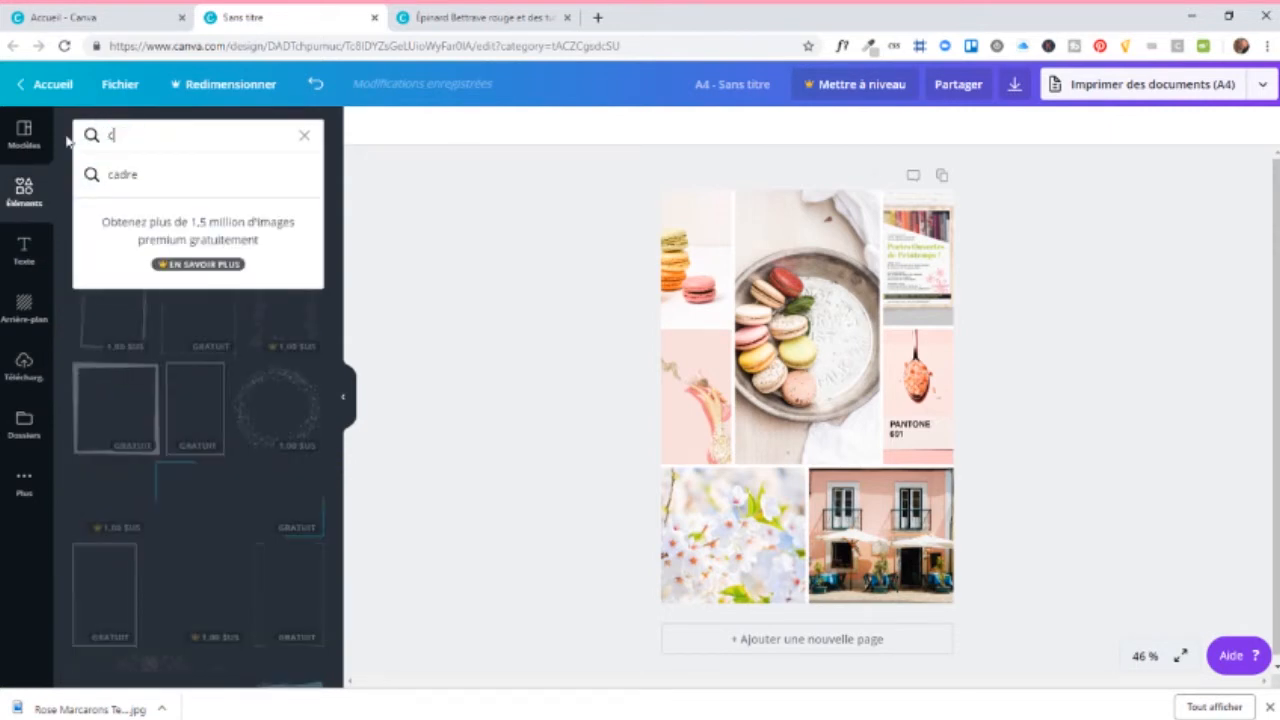
key("Return")
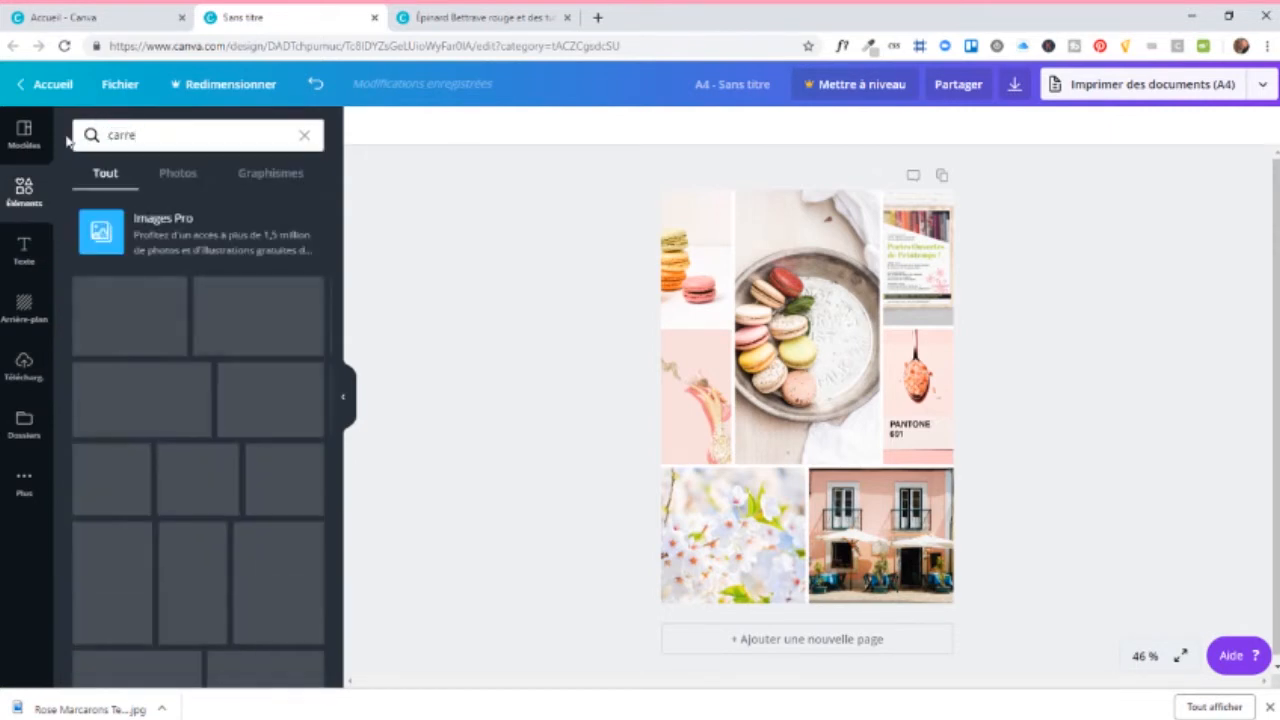
Step: Add the plain white square over the collage, shrink it to about two thirds of the page width and move it just below the page's middle
left_click_drag(94, 317, 708, 326)
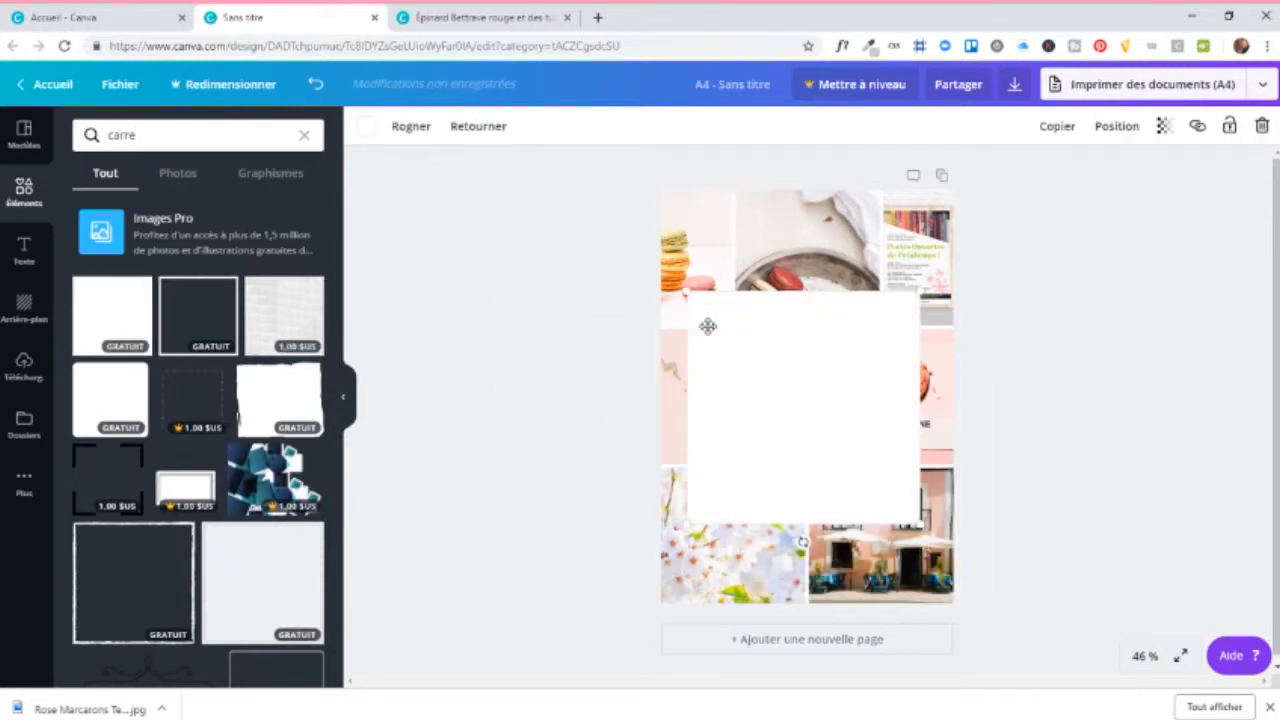
left_click_drag(882, 488, 872, 470)
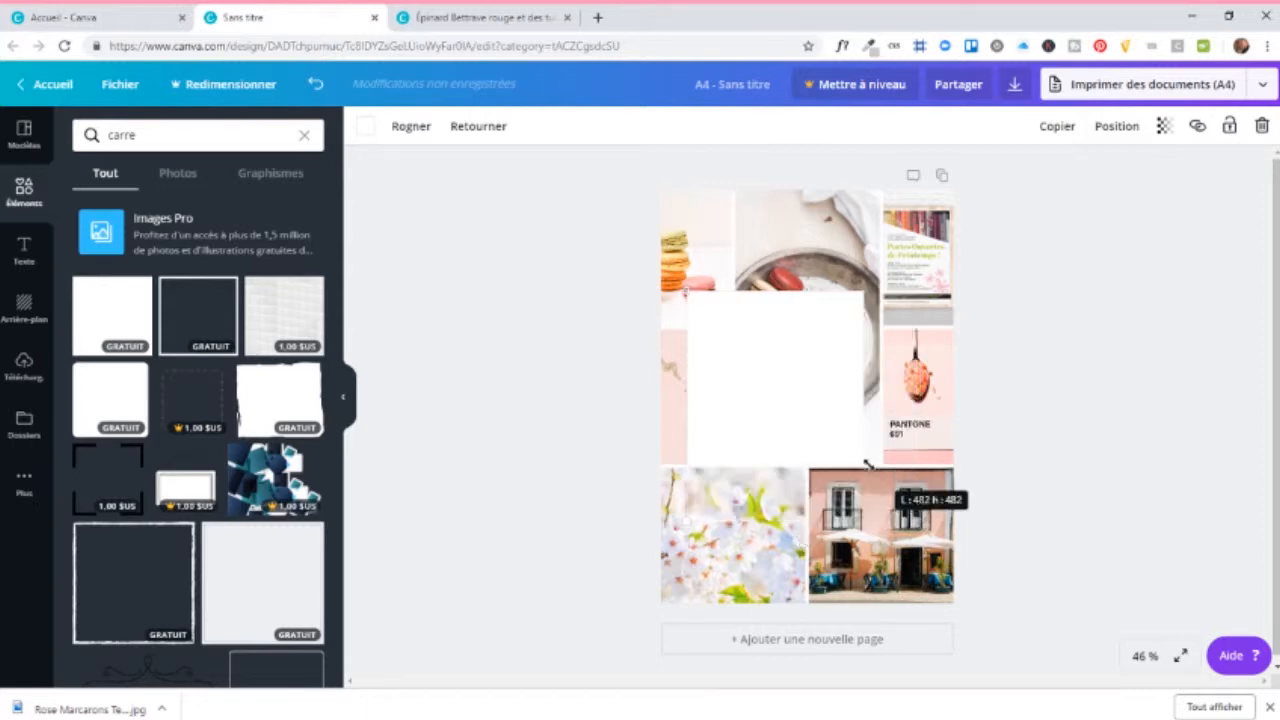
left_click_drag(815, 432, 816, 448)
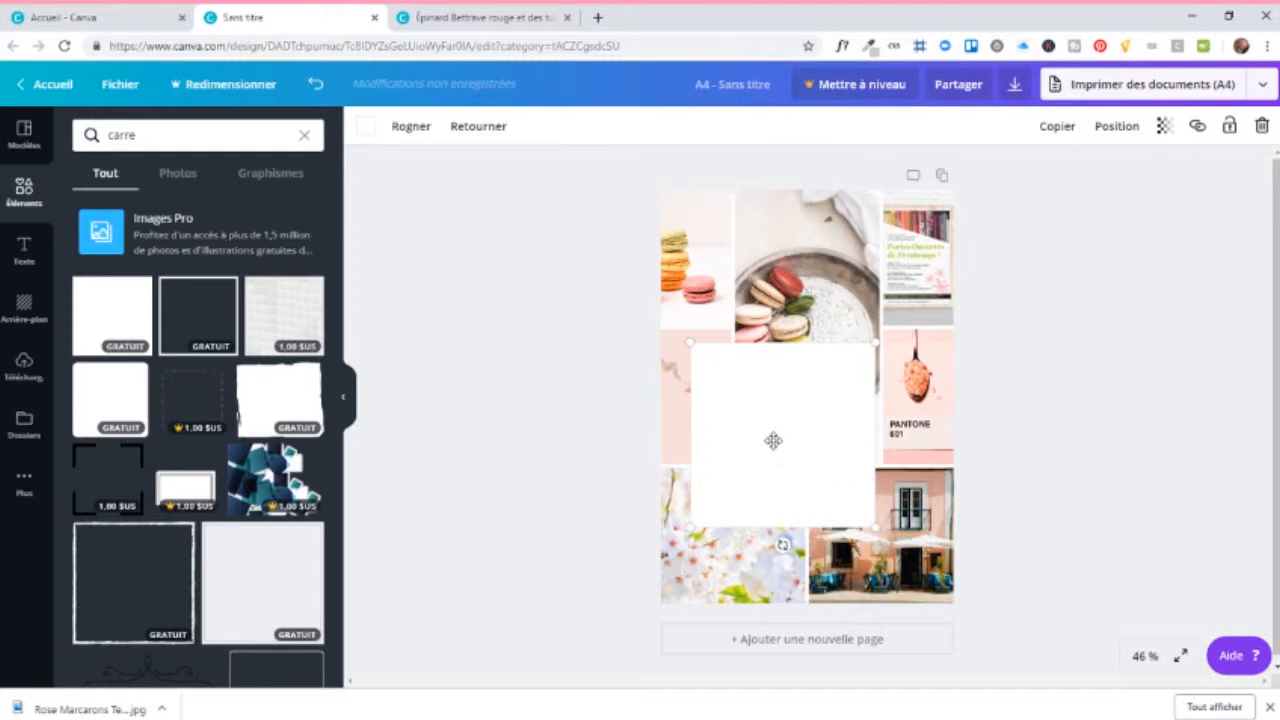
Step: Crop the white square's upper and lower edges into a horizontal rectangle and move it slightly down over the collage
double_click(773, 440)
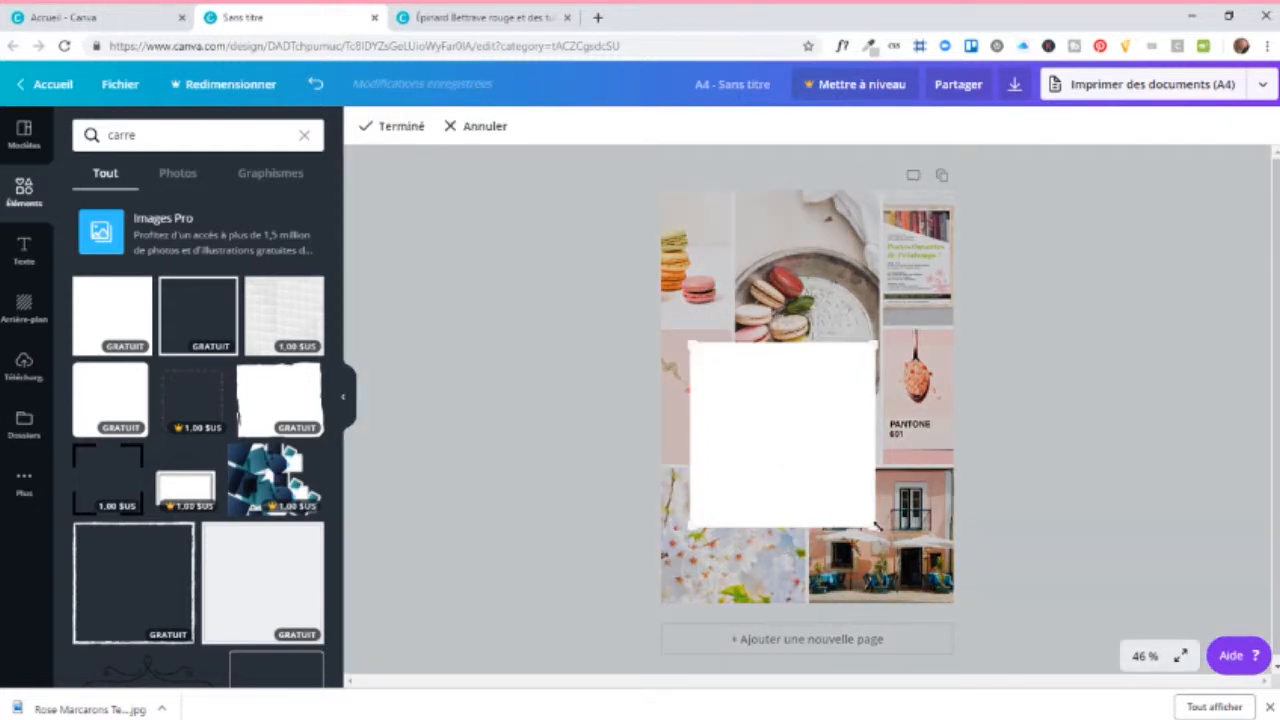
left_click_drag(873, 527, 874, 488)
left_click_drag(874, 342, 874, 368)
left_click_drag(837, 406, 826, 416)
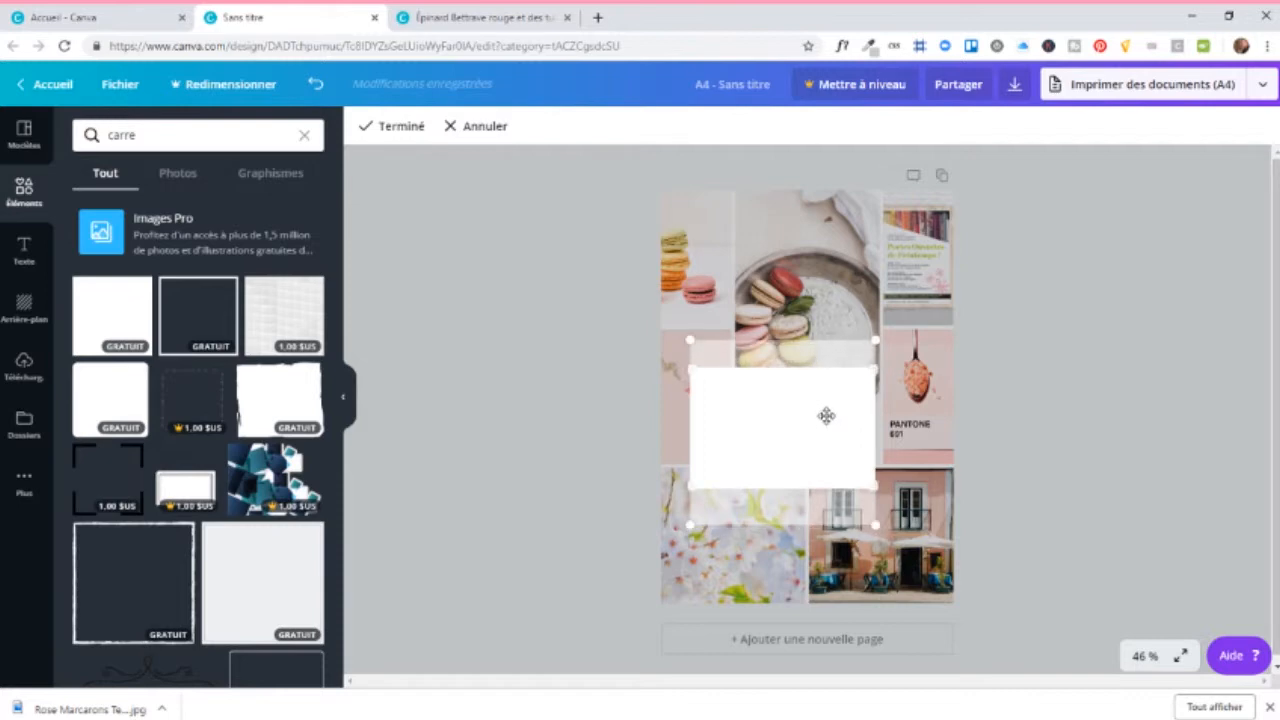
left_click(1003, 429)
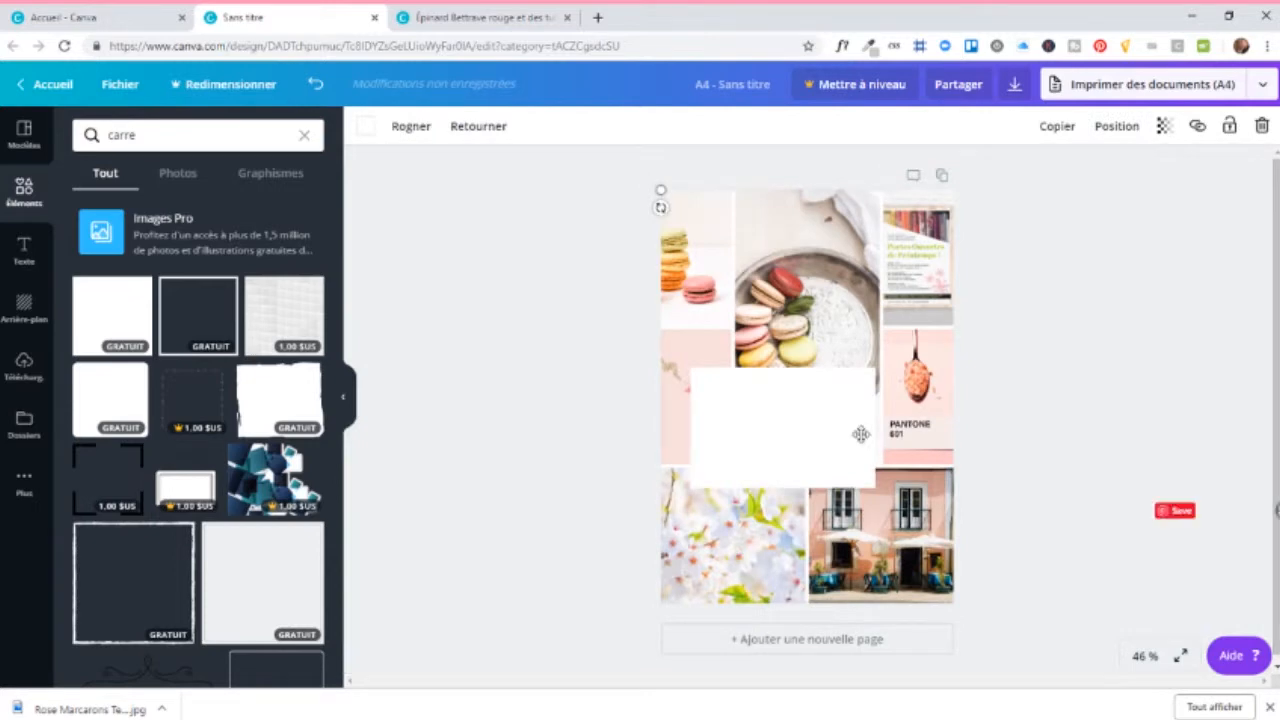
left_click_drag(842, 431, 840, 448)
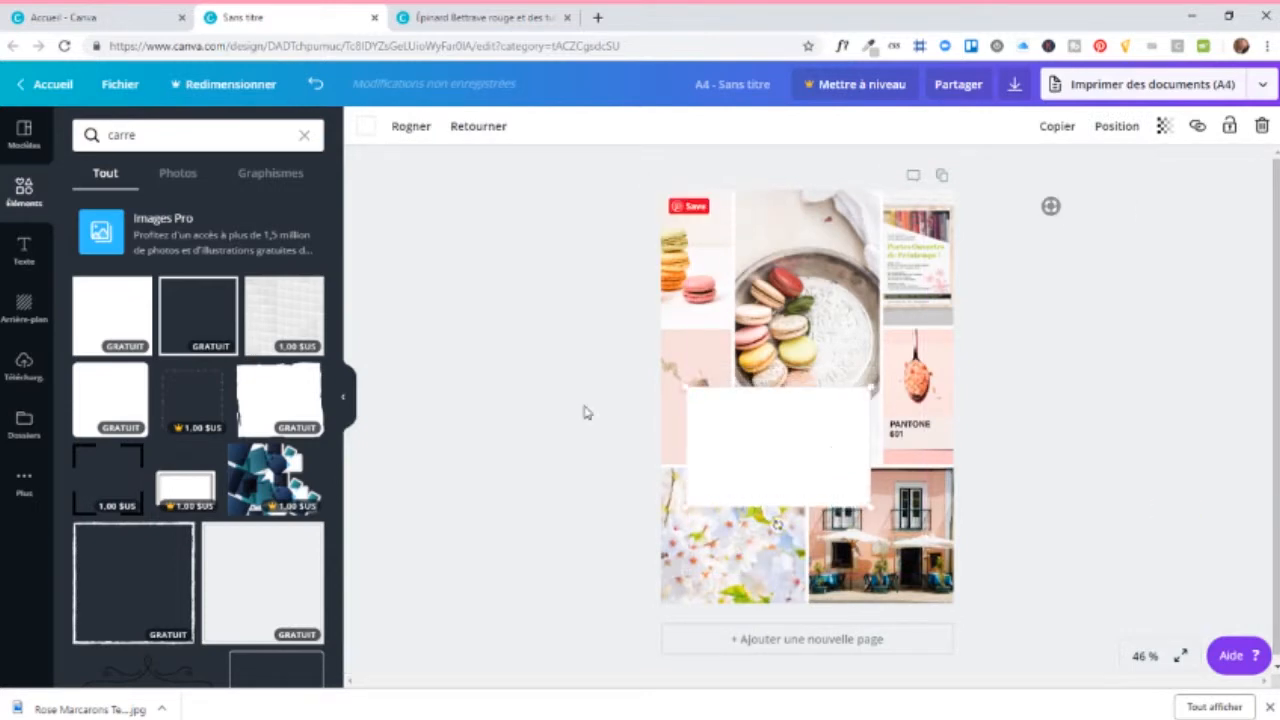
Step: Recolor the white rectangle with the custom pale peach-pink #ffccbc
left_click(366, 128)
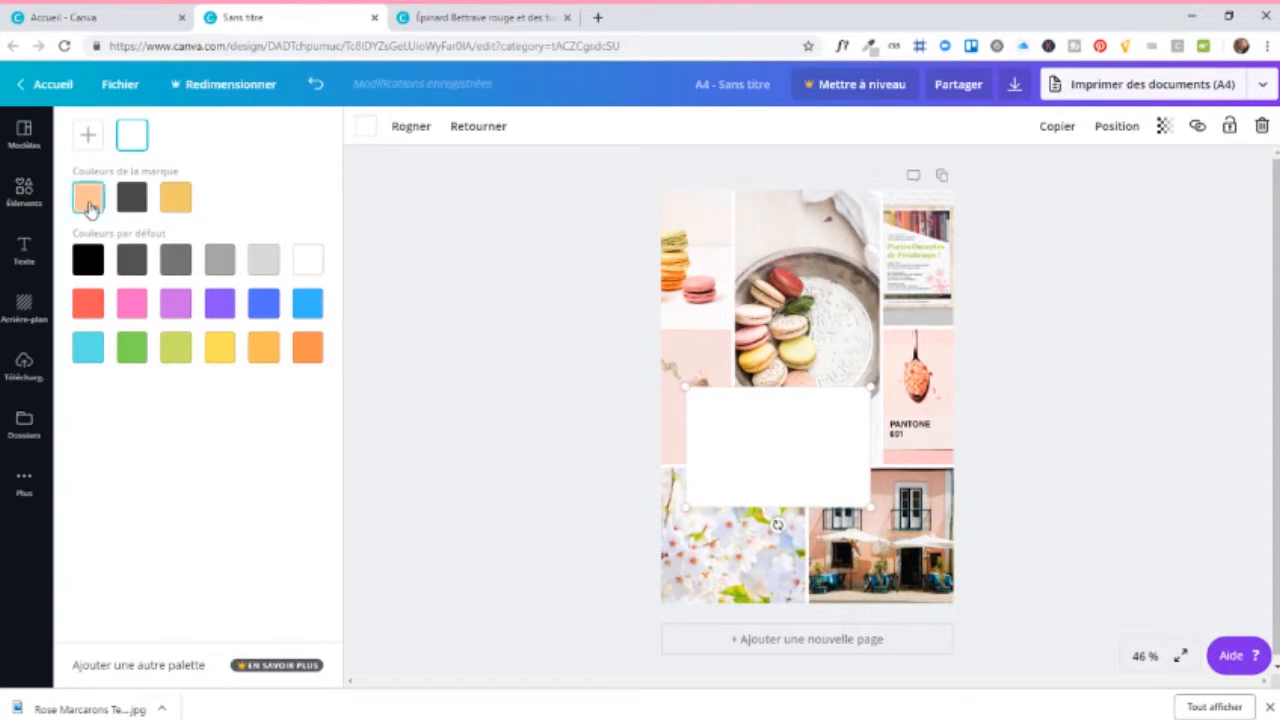
left_click(88, 202)
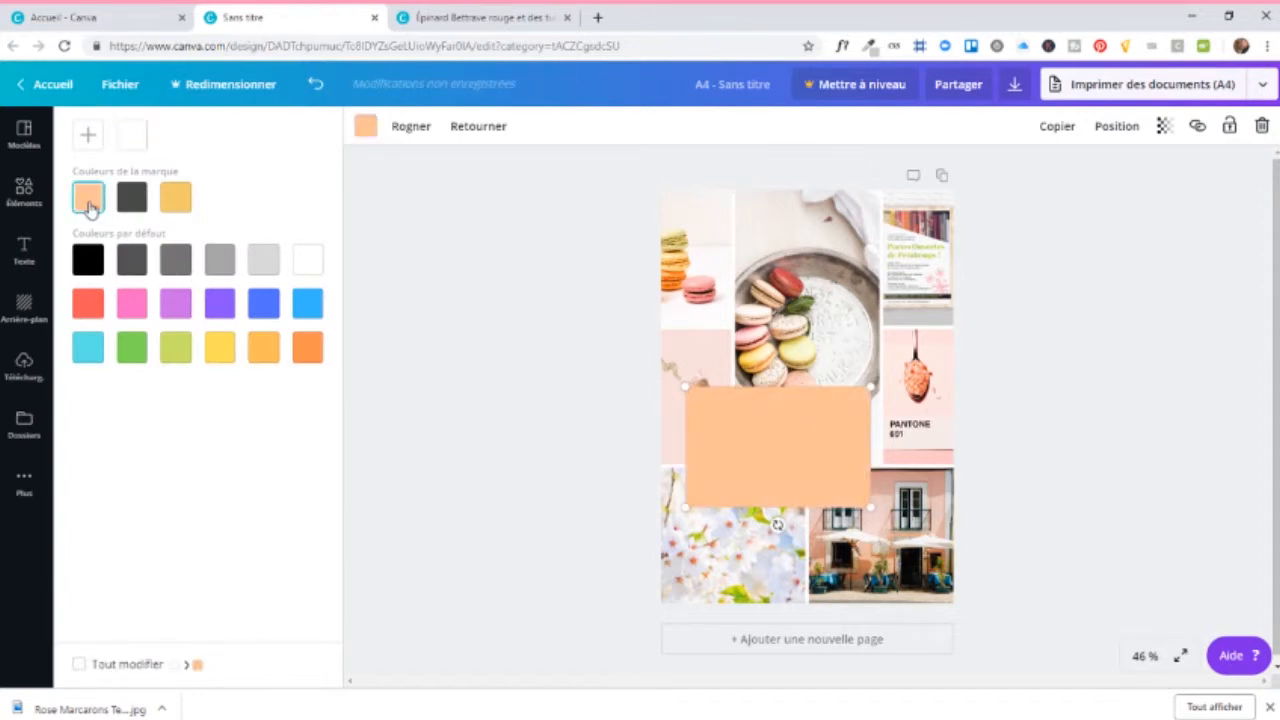
left_click(88, 140)
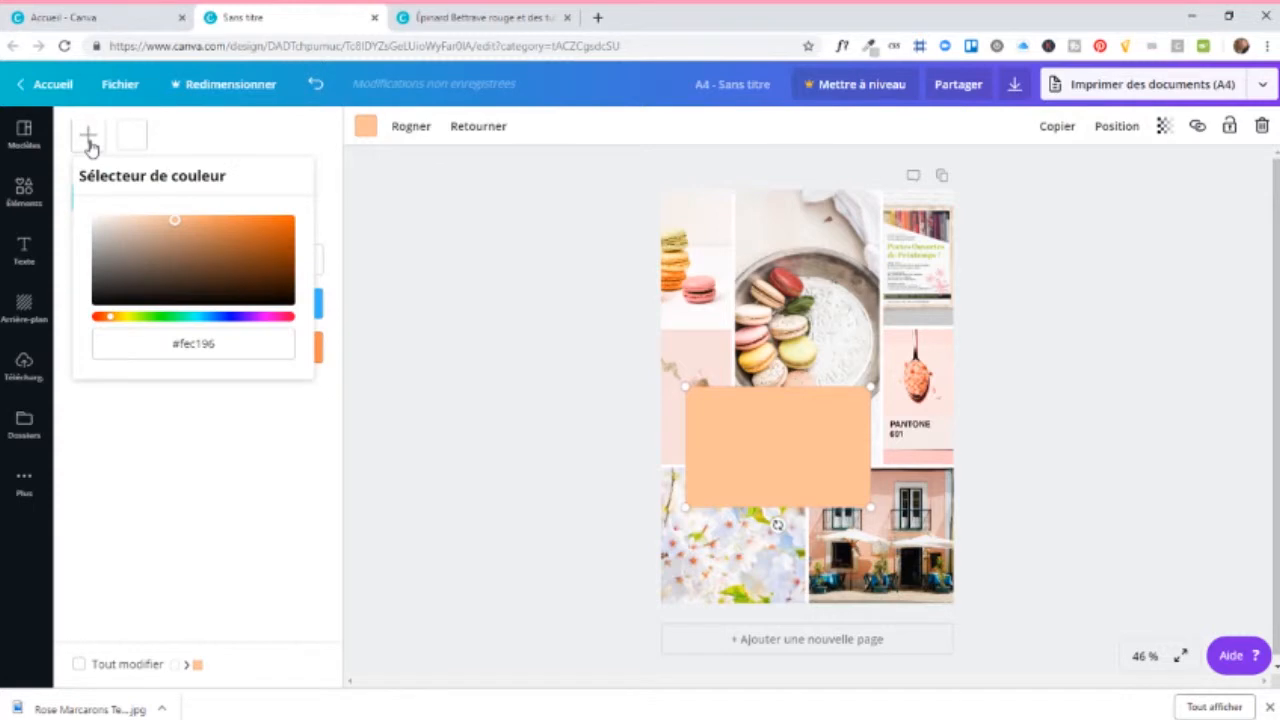
left_click(172, 221)
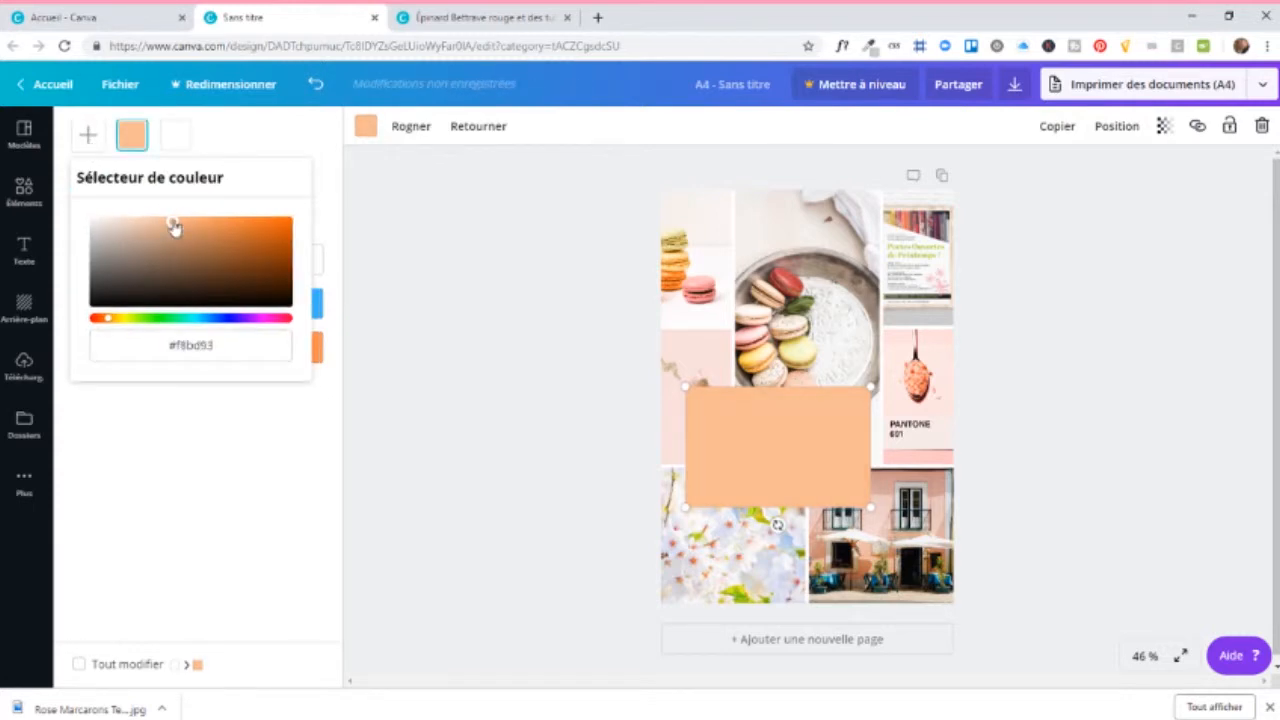
left_click_drag(173, 227, 130, 221)
left_click_drag(111, 320, 96, 318)
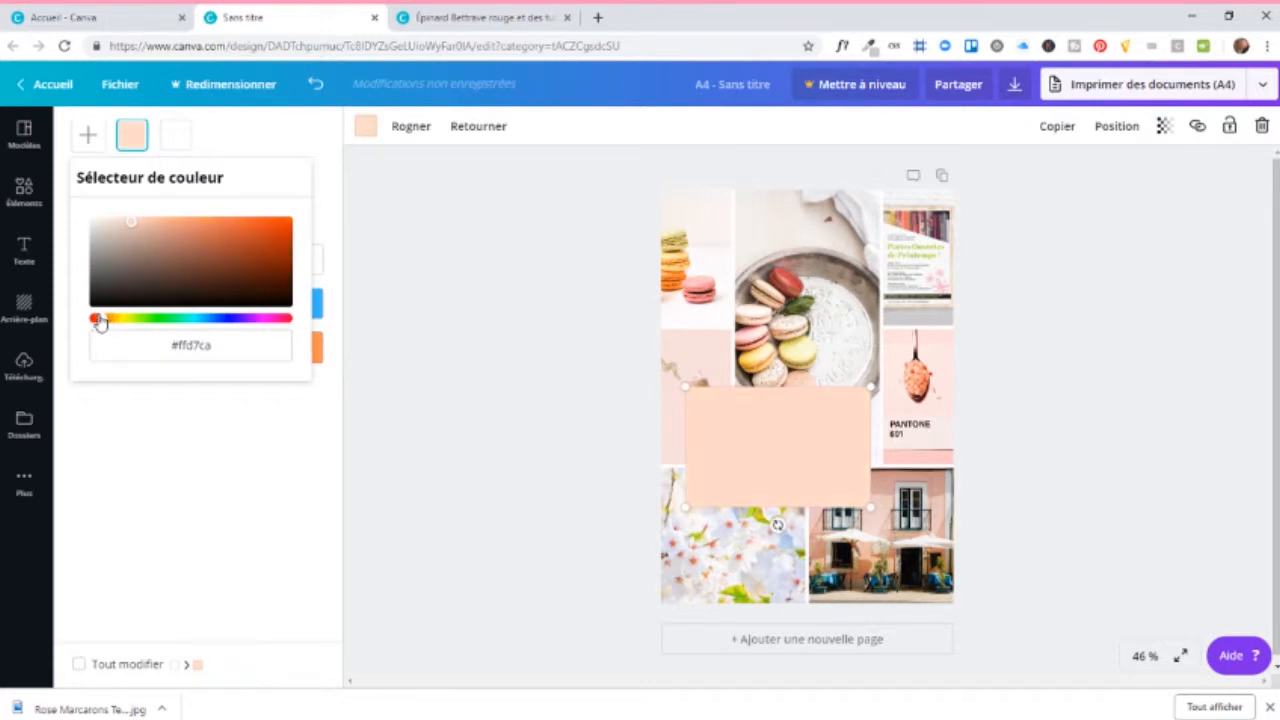
mouse_move(131, 221)
left_mouse_down()
mouse_move(127, 240)
mouse_move(137, 201)
mouse_move(160, 196)
mouse_move(144, 199)
left_mouse_up()
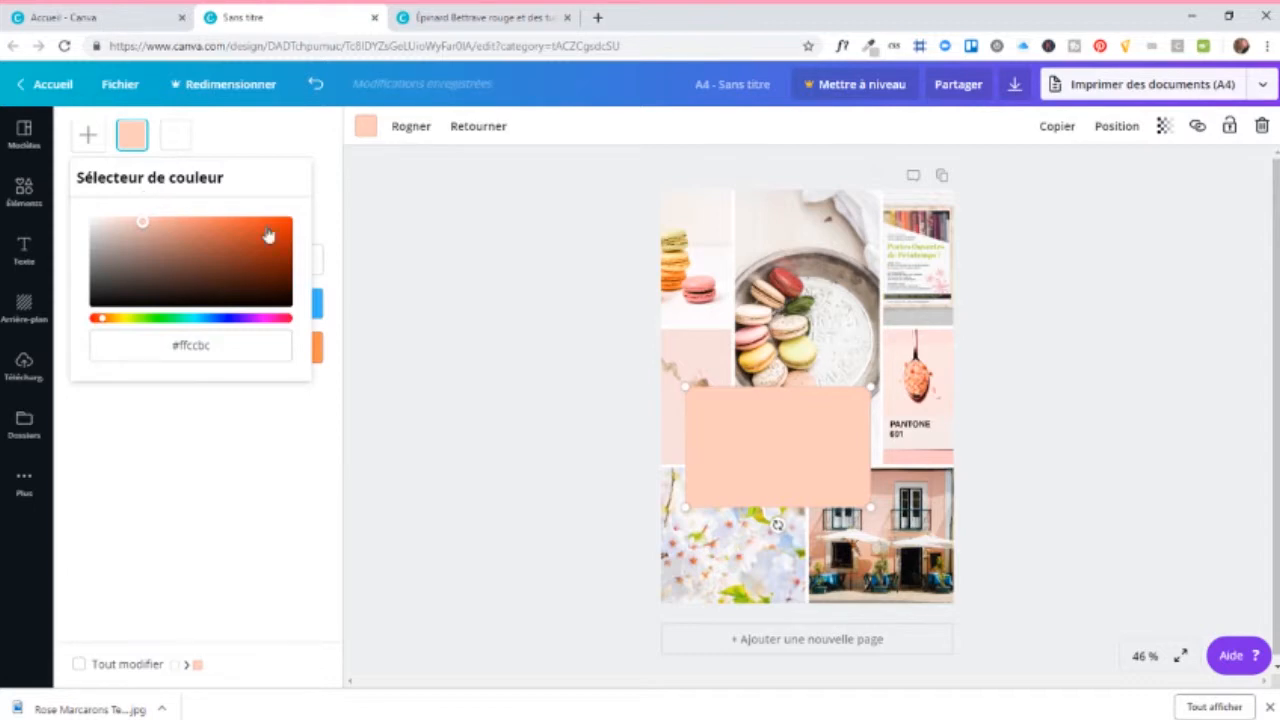
left_click(533, 492)
left_click(533, 492)
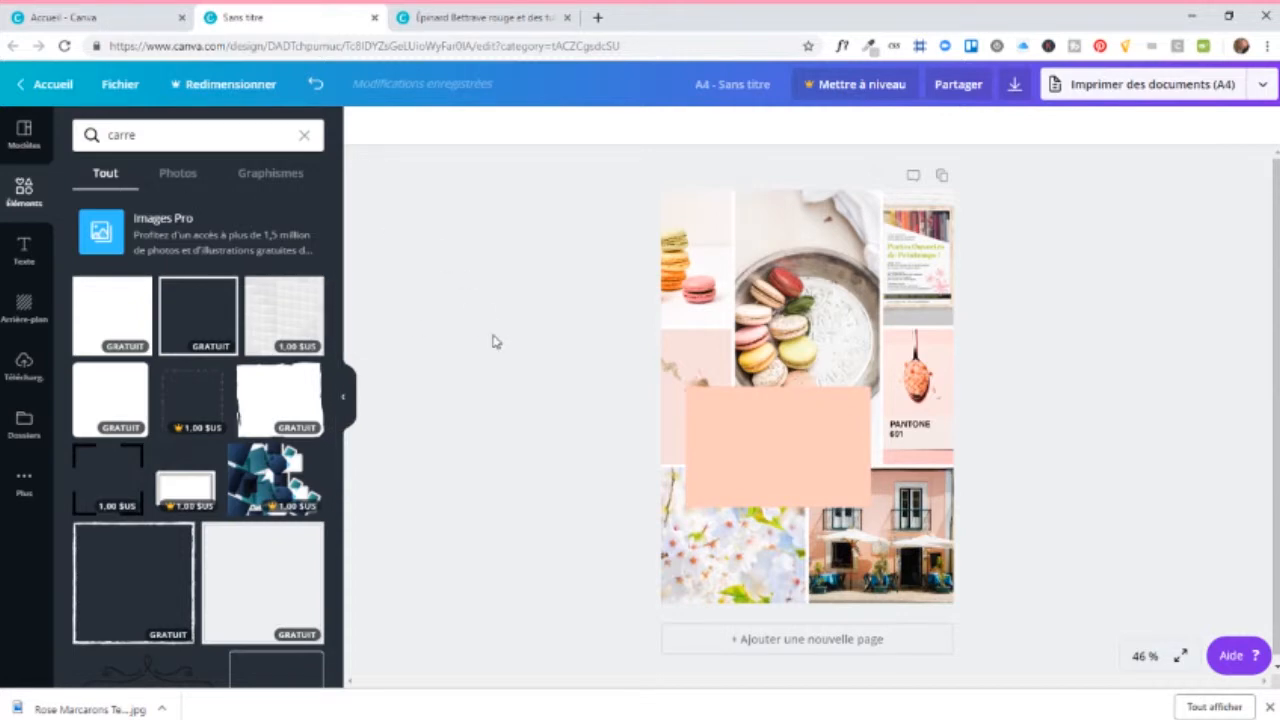
Step: Add the certificate text template with the bold name heading, shrink it and place it over the peach rectangle
left_click(24, 250)
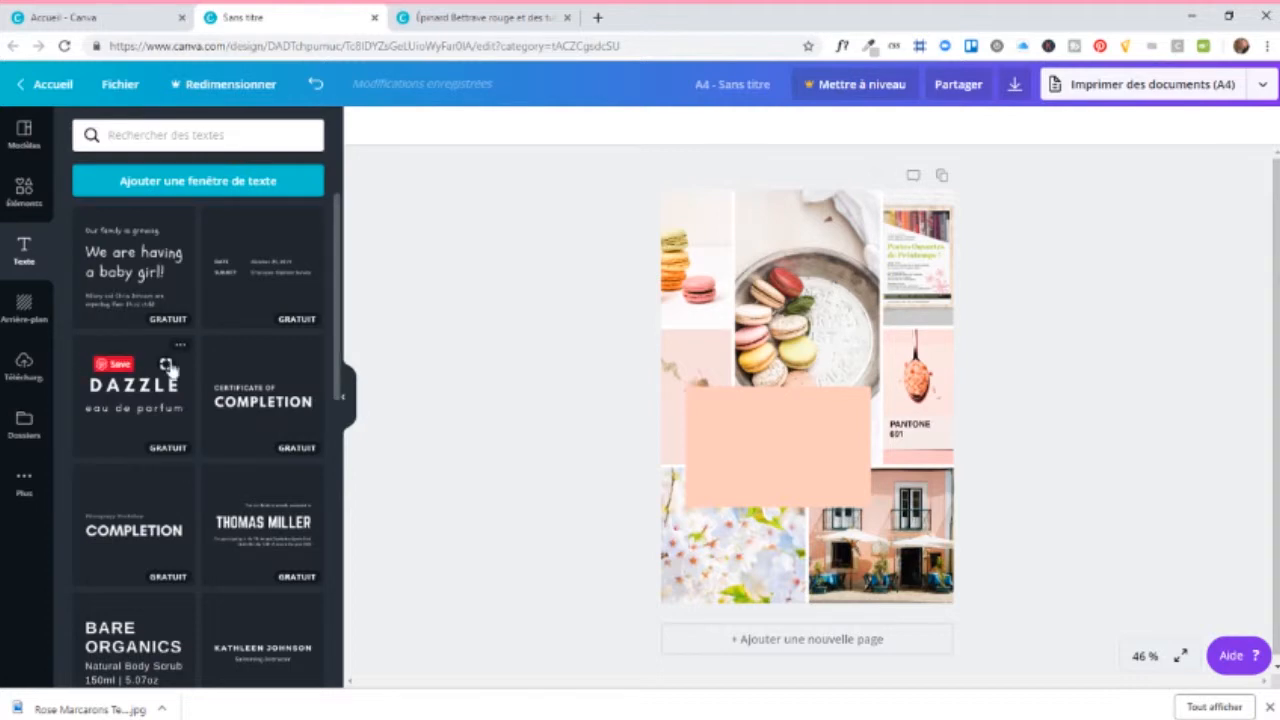
scroll(255, 425, "down", 3)
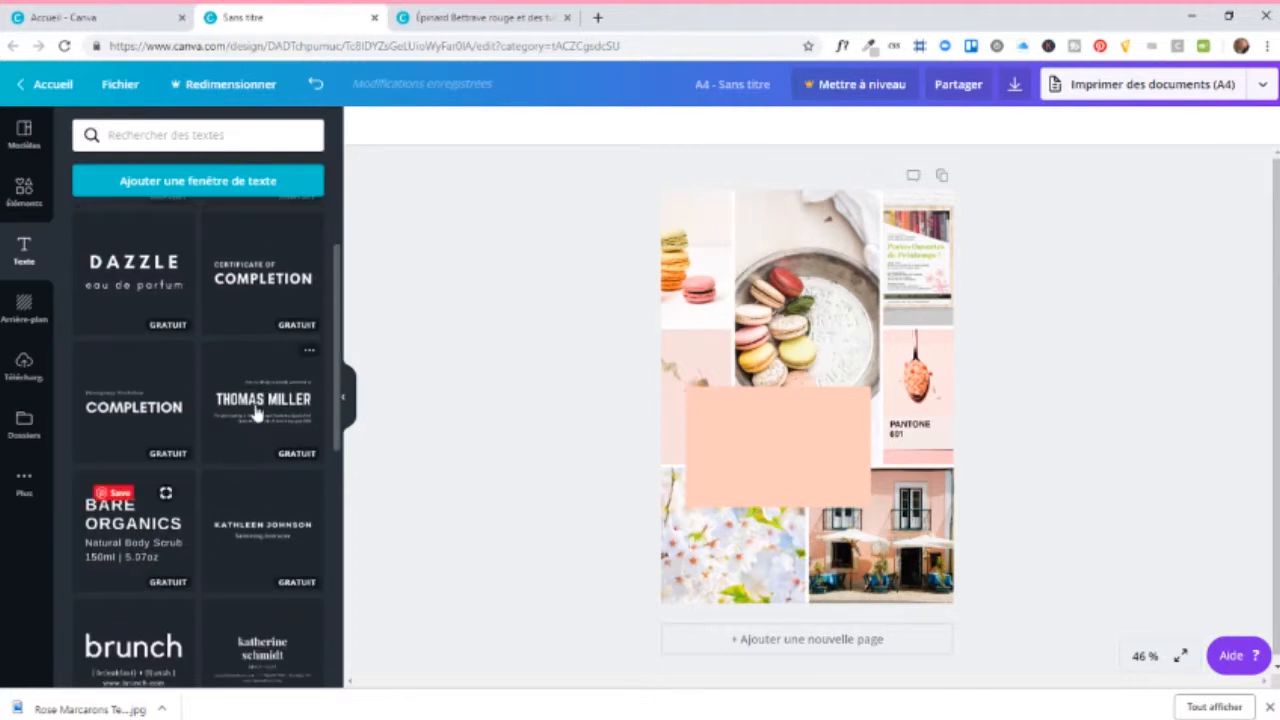
left_click(257, 413)
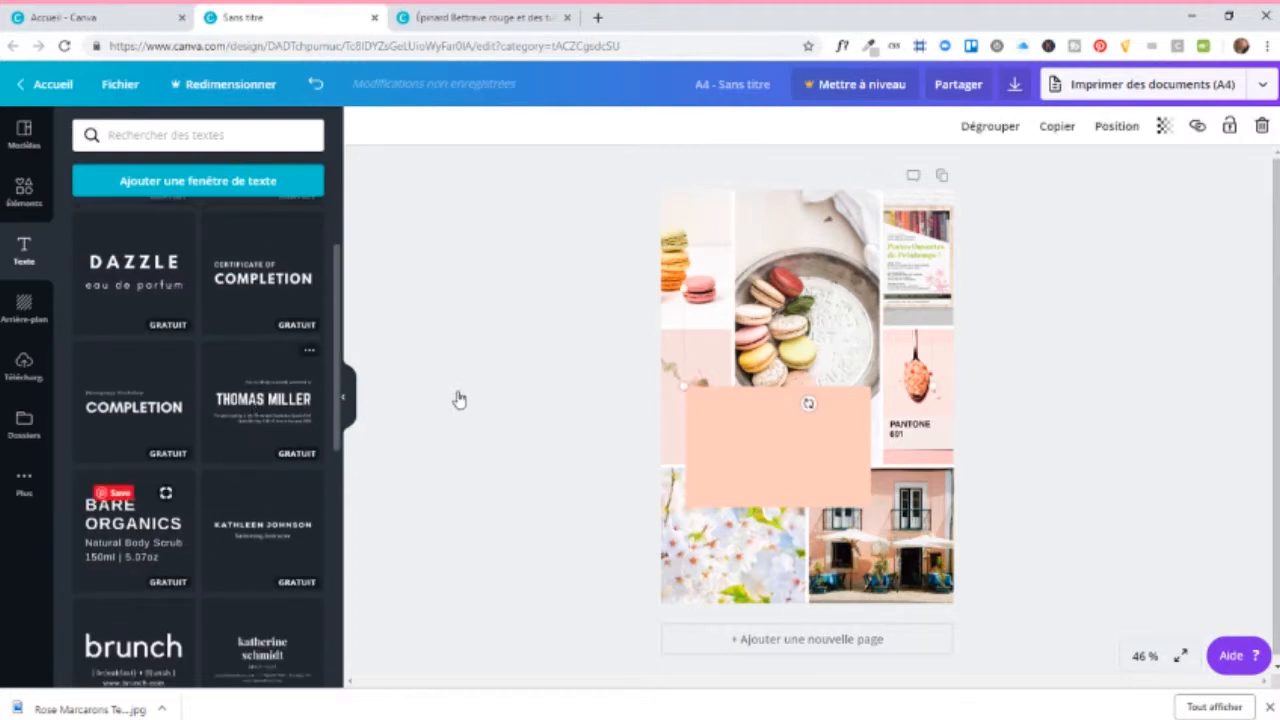
left_click_drag(848, 333, 831, 283)
left_click_drag(707, 254, 668, 420)
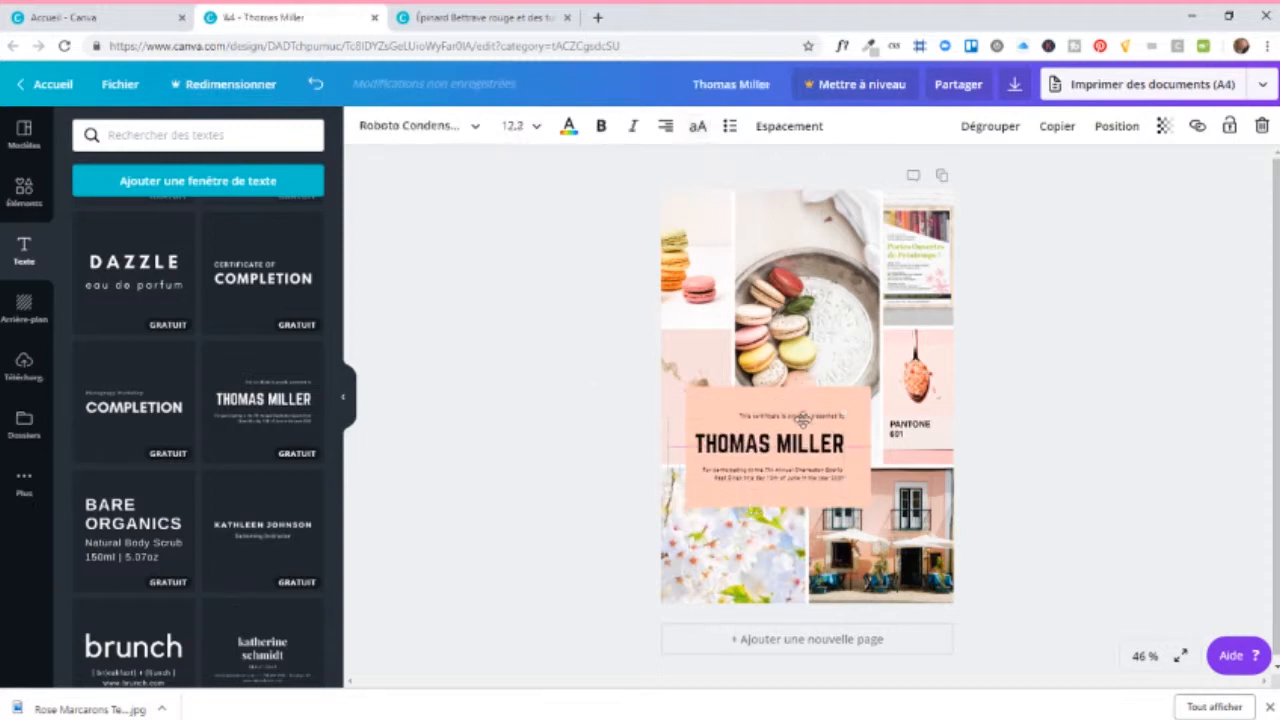
left_click_drag(803, 416, 803, 416)
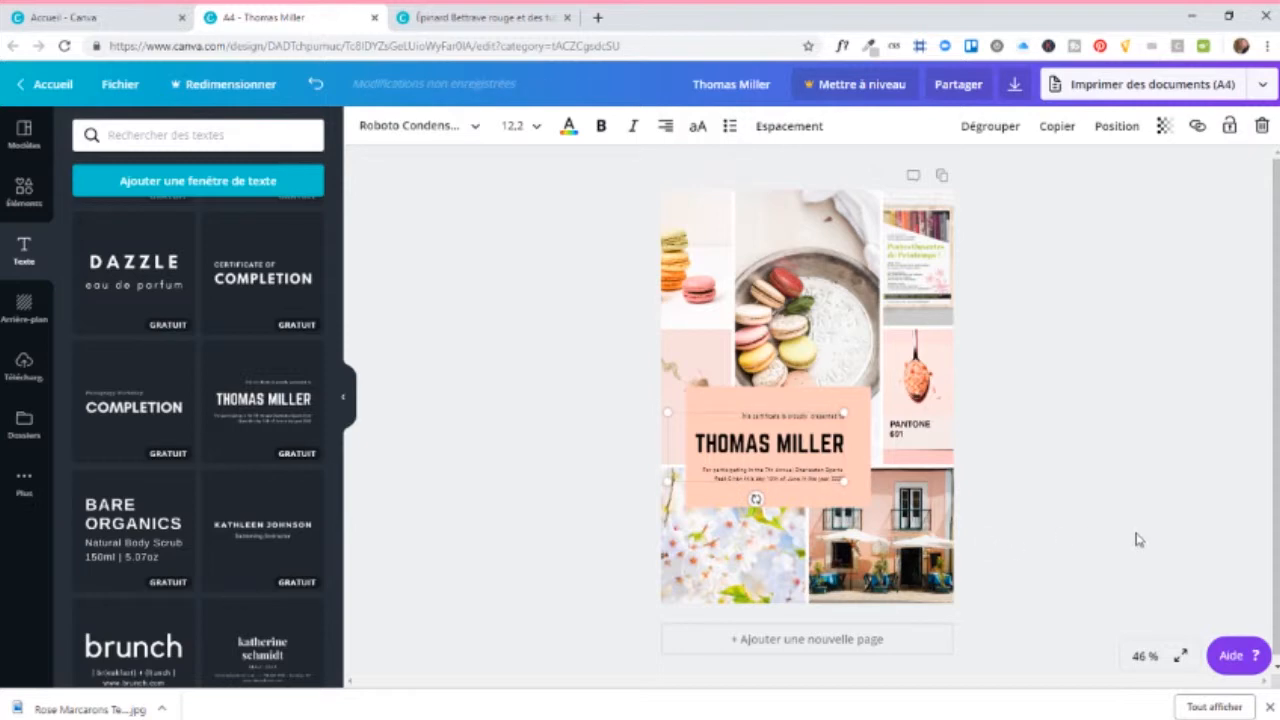
Step: Delete the certificate template's upper line, and remove the rest of the text group from the page
left_click(1262, 128)
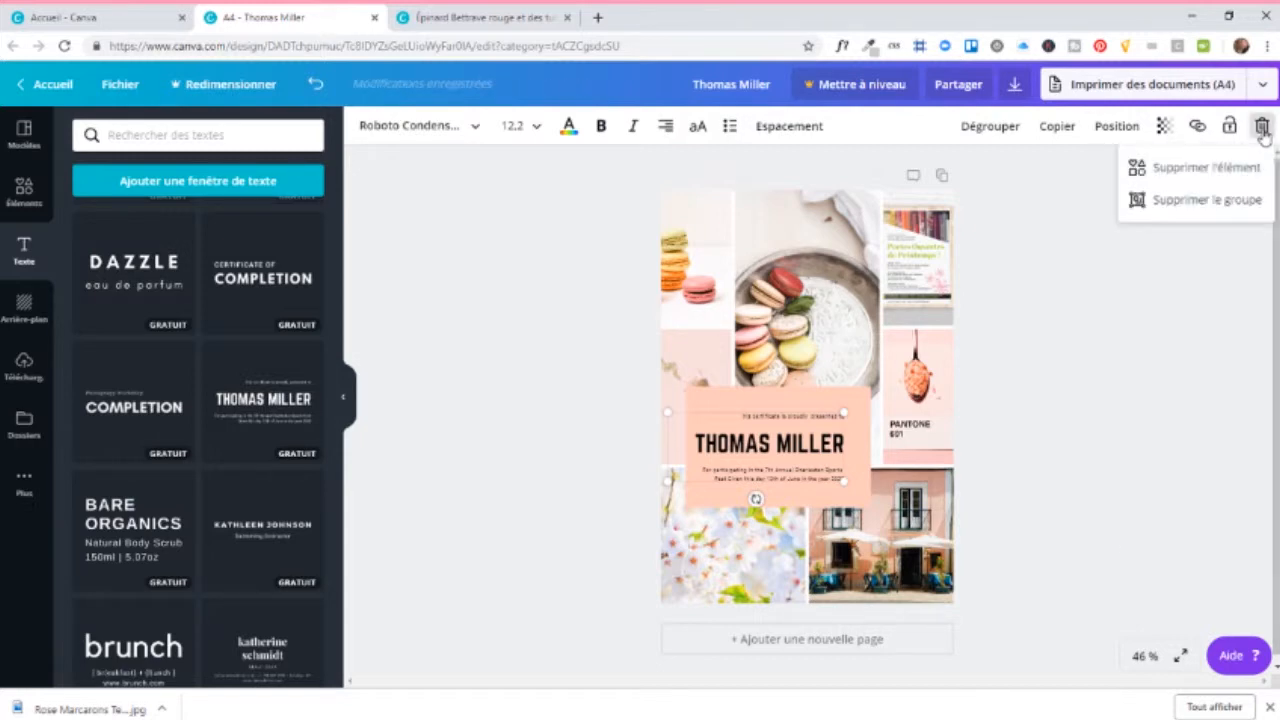
left_click(1212, 170)
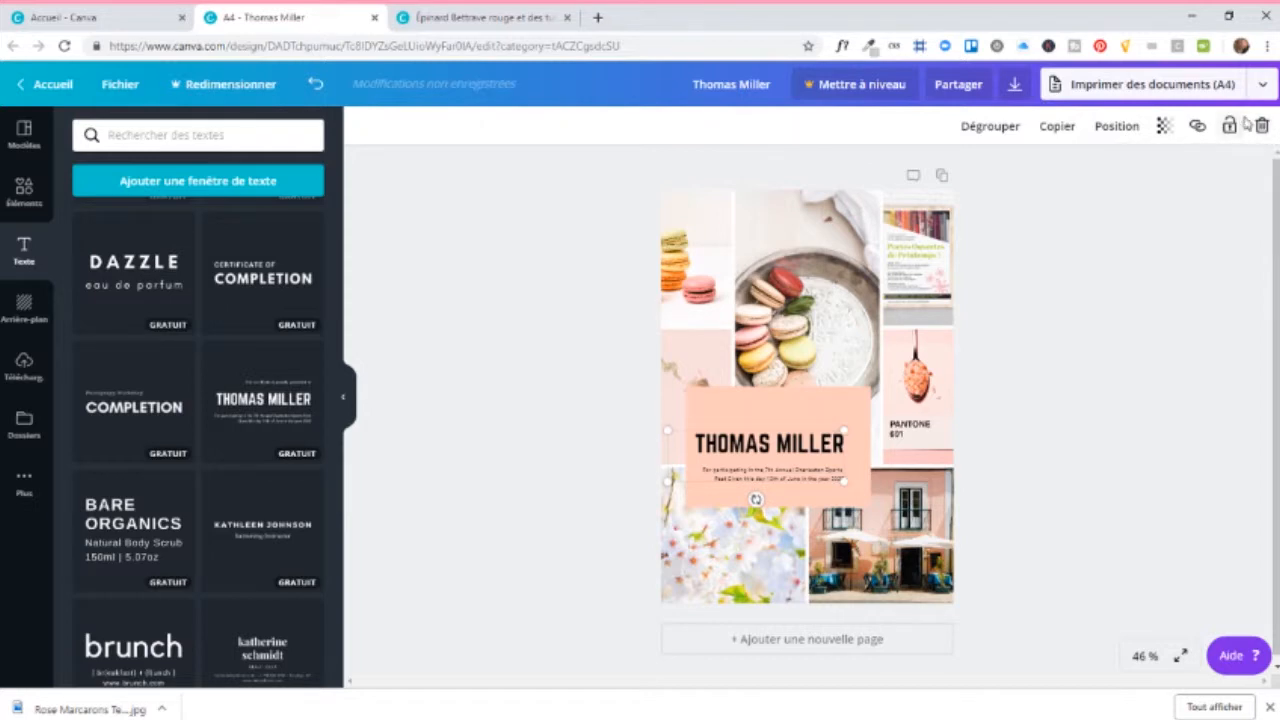
left_click(1261, 126)
left_click(1222, 200)
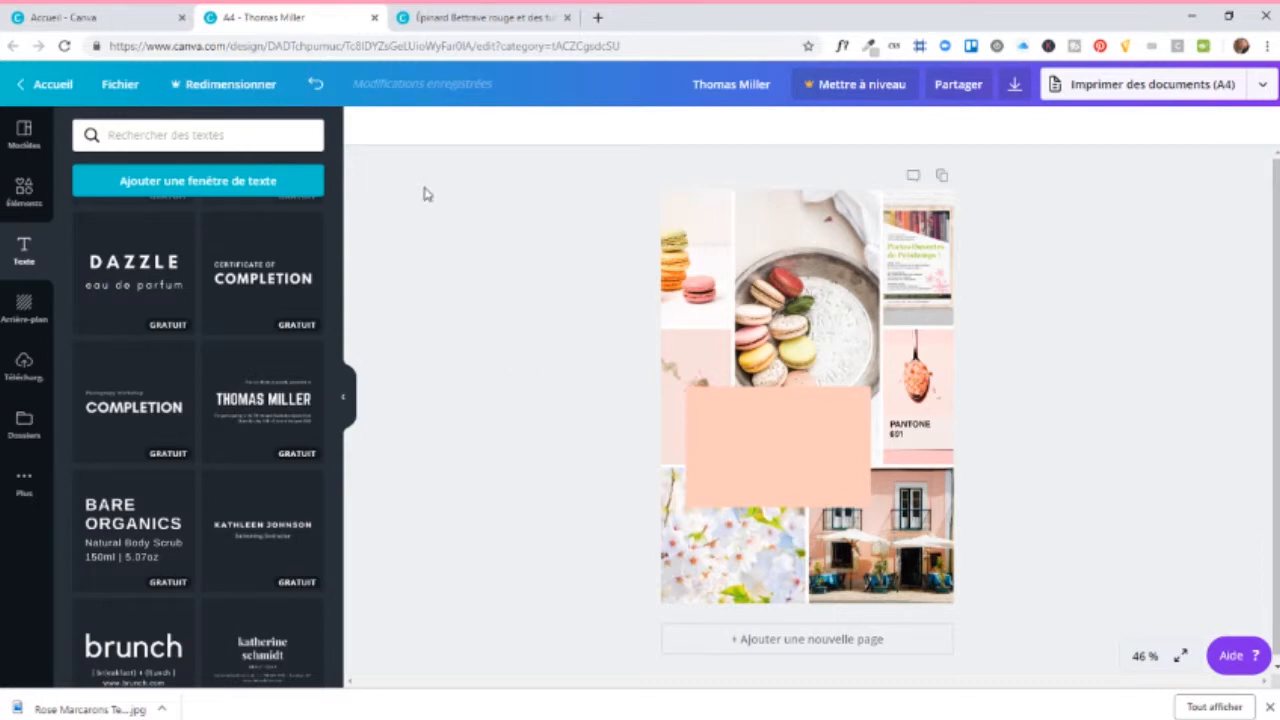
Step: Add a plain text box reading "Rose", "Marcarons" and "Terrasse" on three separate lines
left_click(206, 190)
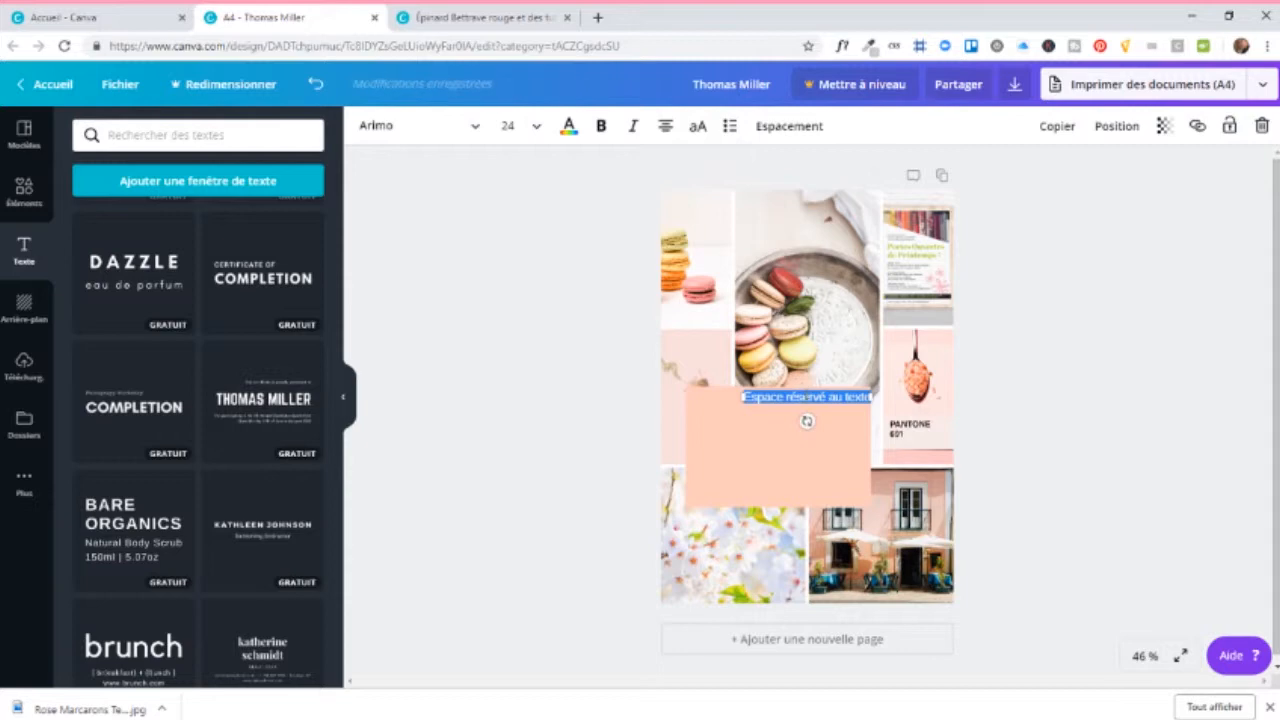
type("Po")
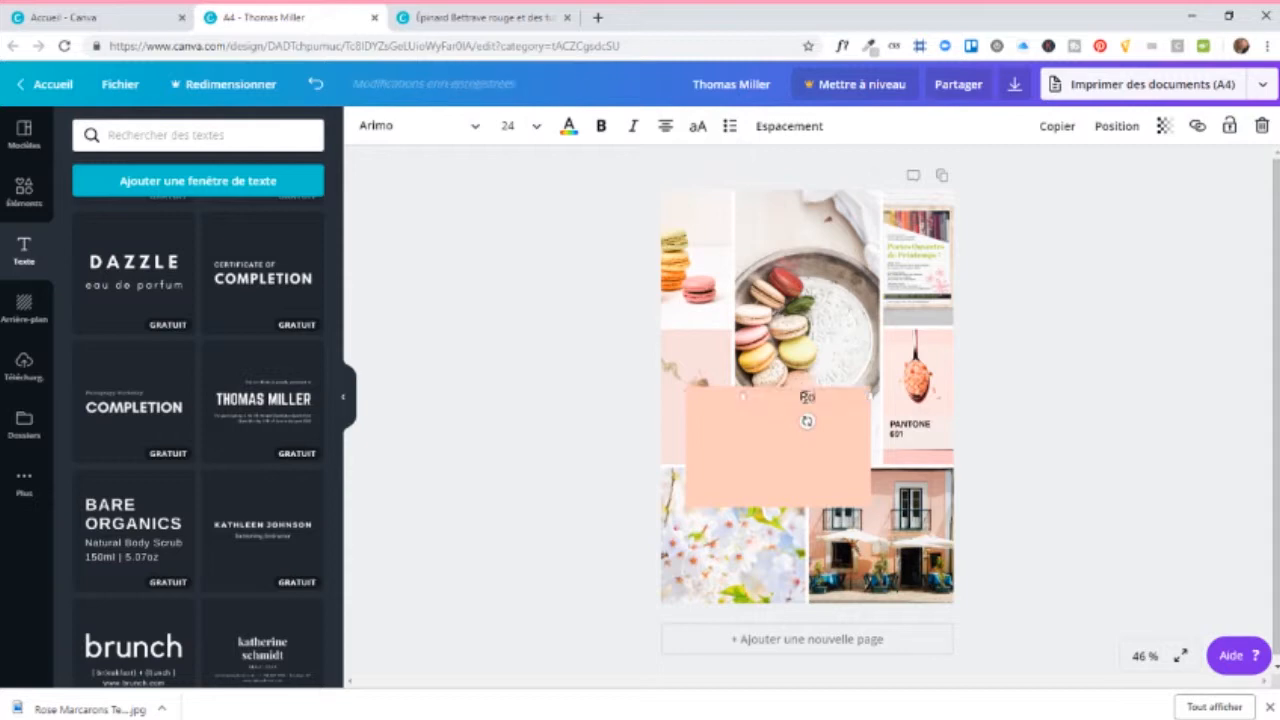
key("Return")
type("Marcarons")
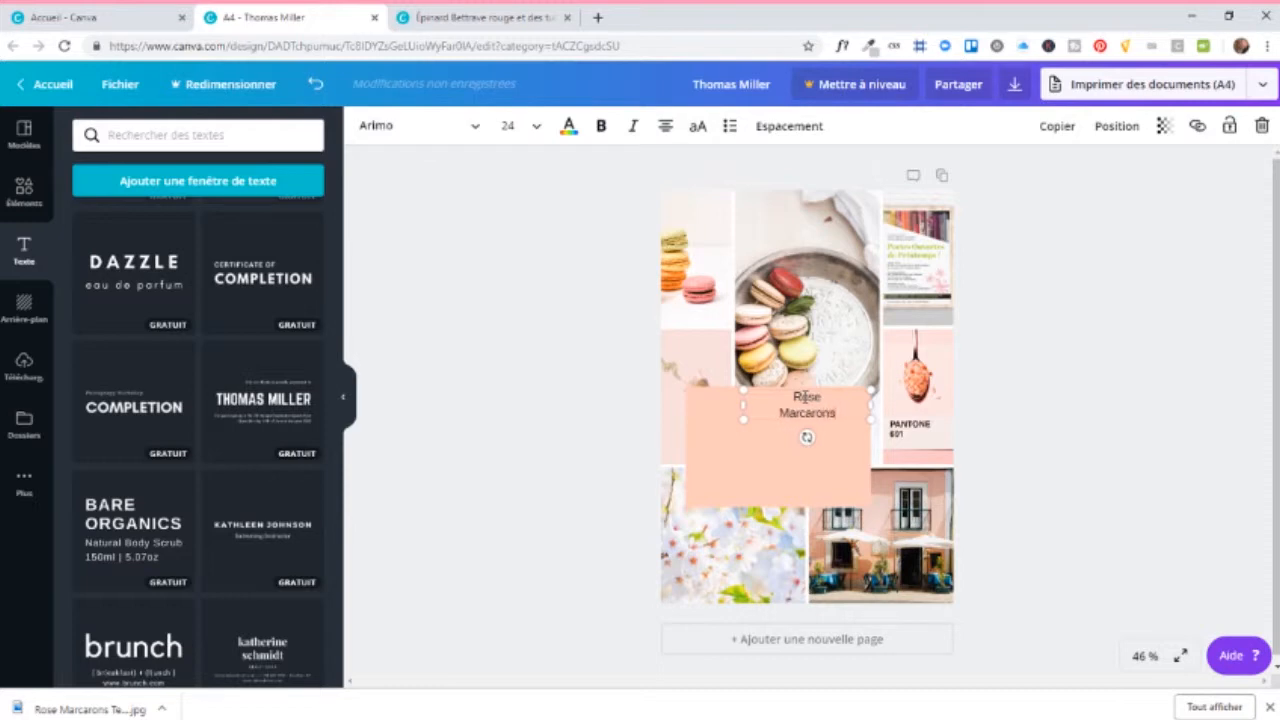
key("Return")
type("Terrasse")
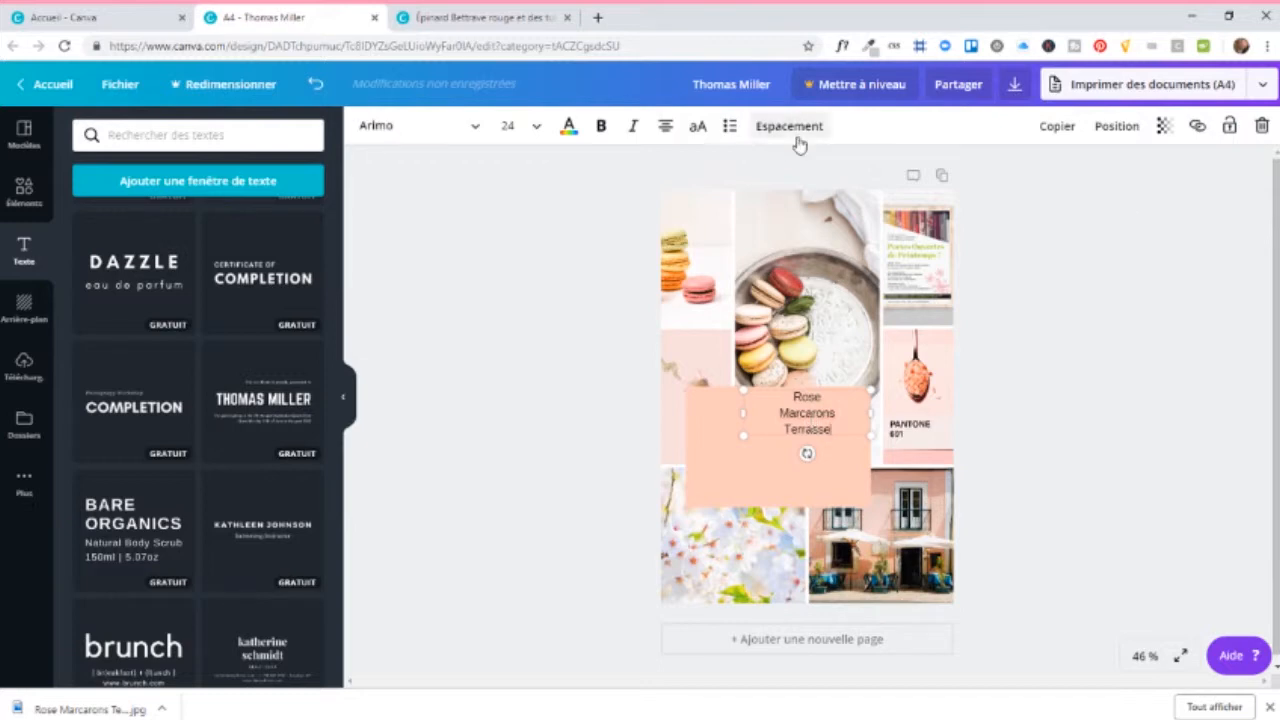
Step: Left-align the three-line text and move it onto the middle of the peach rectangle
left_click(664, 128)
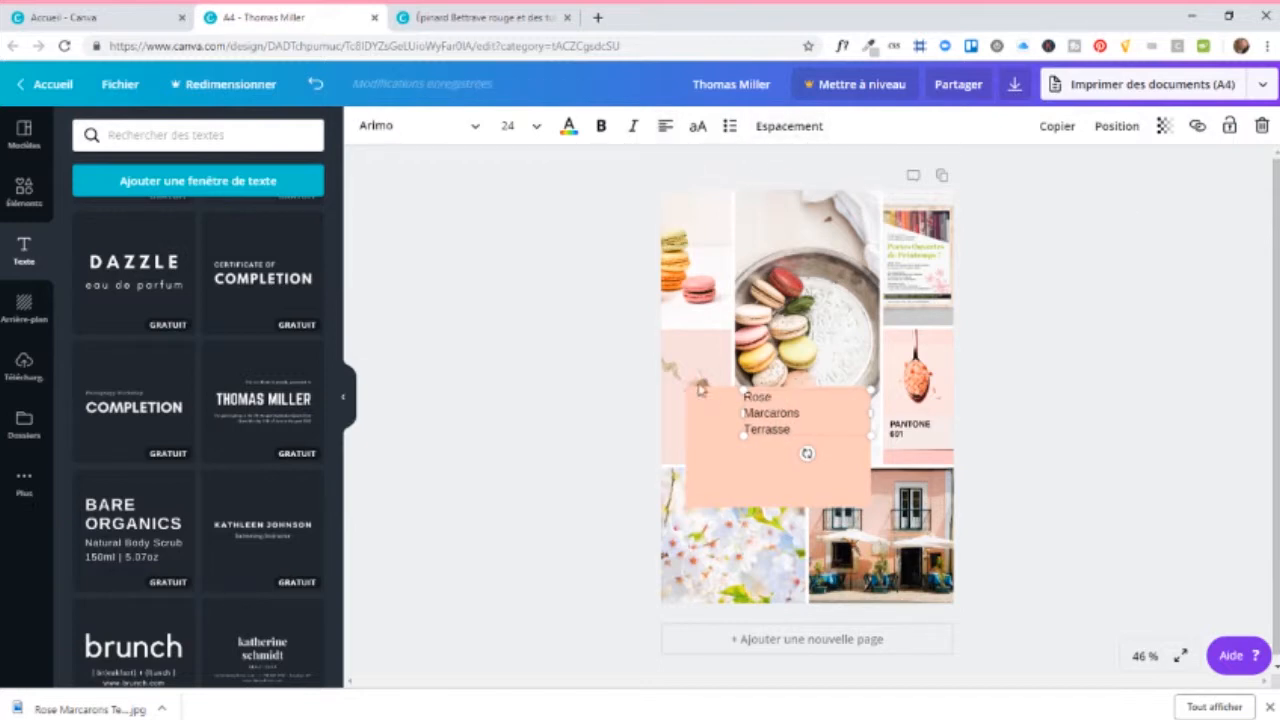
left_click(665, 127)
left_click(665, 127)
left_click(666, 130)
left_click(666, 130)
left_click(666, 130)
left_click(666, 130)
left_click_drag(773, 388, 744, 422)
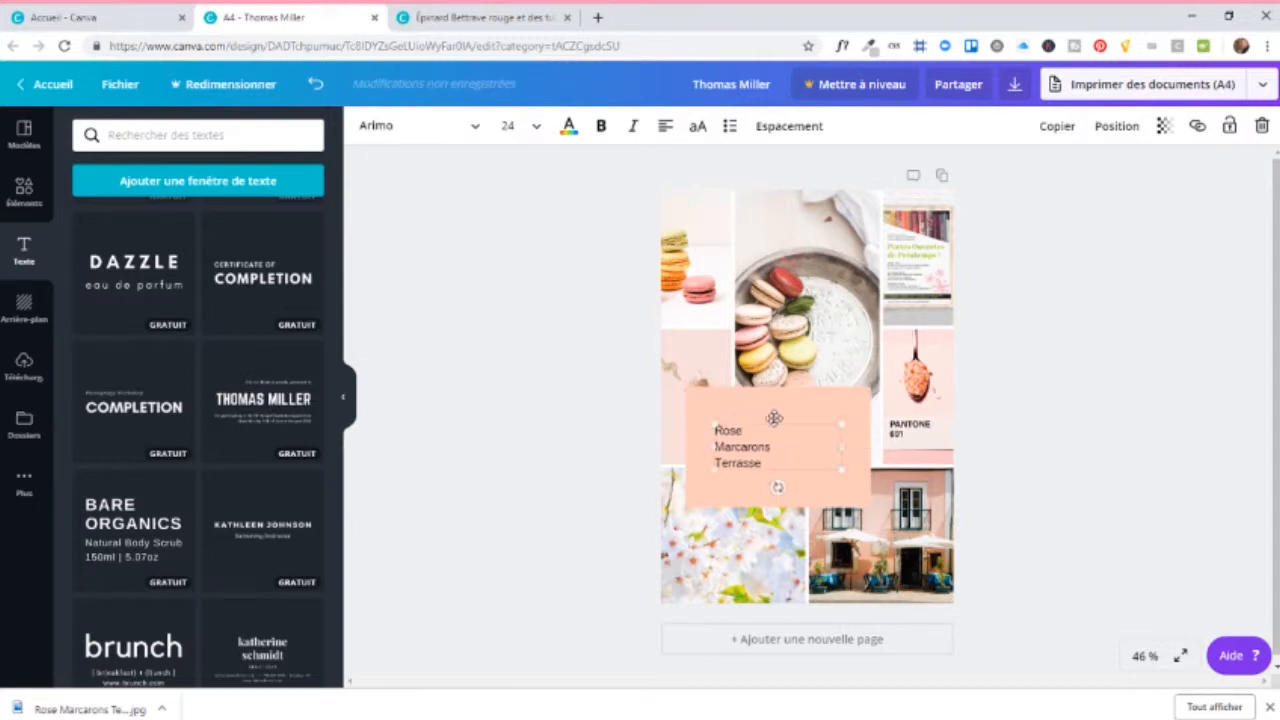
Step: Scale the text up to a font size of about 41 and narrow its box to fit inside the peach rectangle
left_click_drag(848, 423, 872, 394)
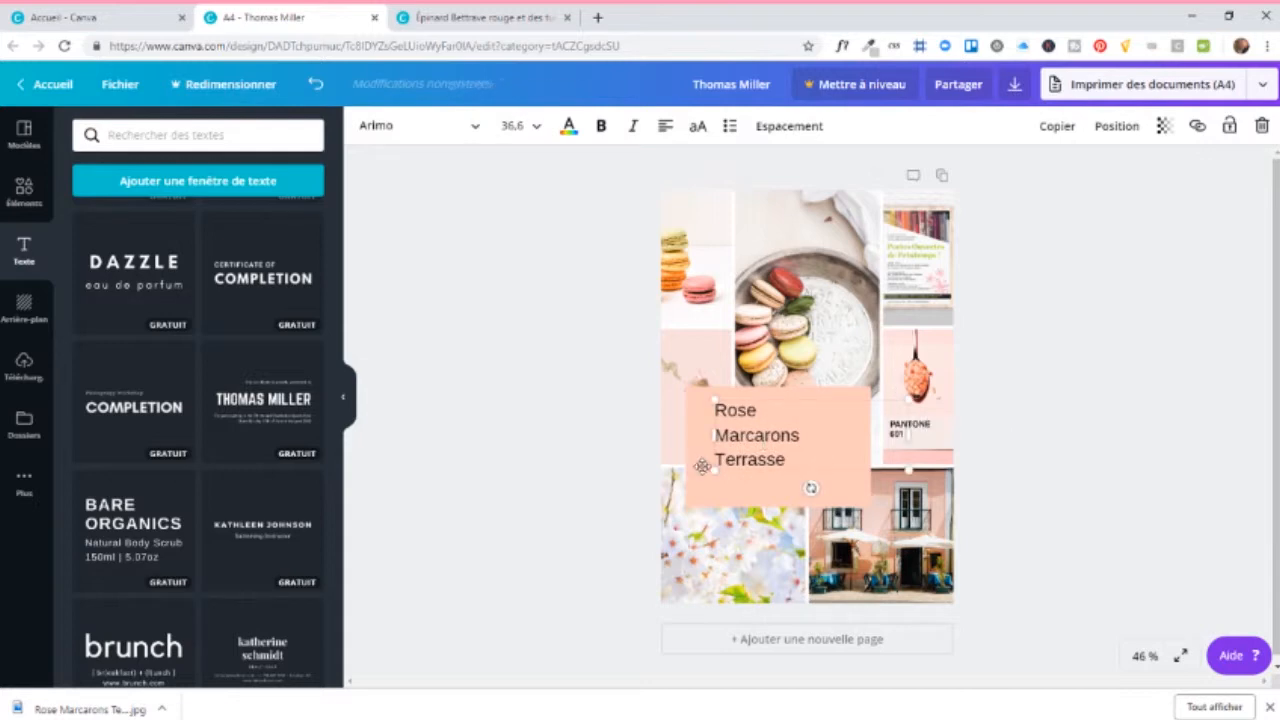
left_click_drag(703, 495, 690, 506)
left_click_drag(734, 399, 756, 407)
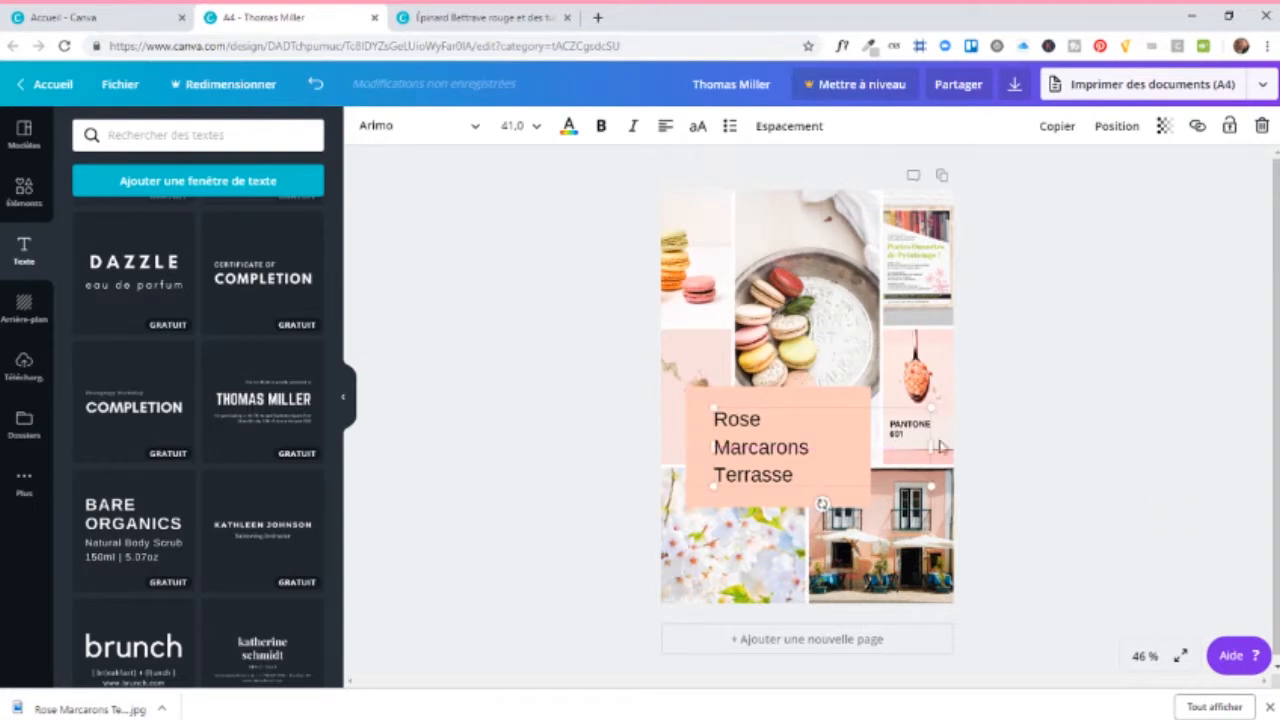
left_click_drag(846, 446, 835, 446)
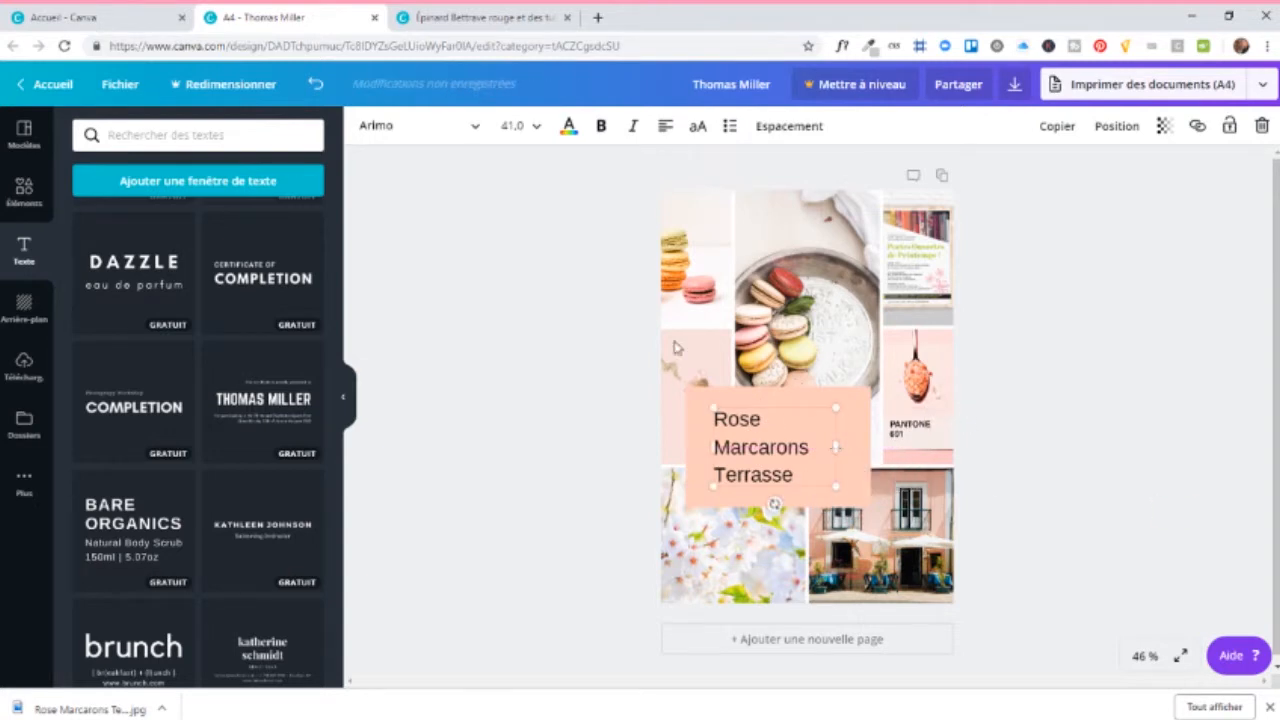
Step: Set the text's font size to 48 and nudge it to the centre of the peach rectangle
left_click(533, 126)
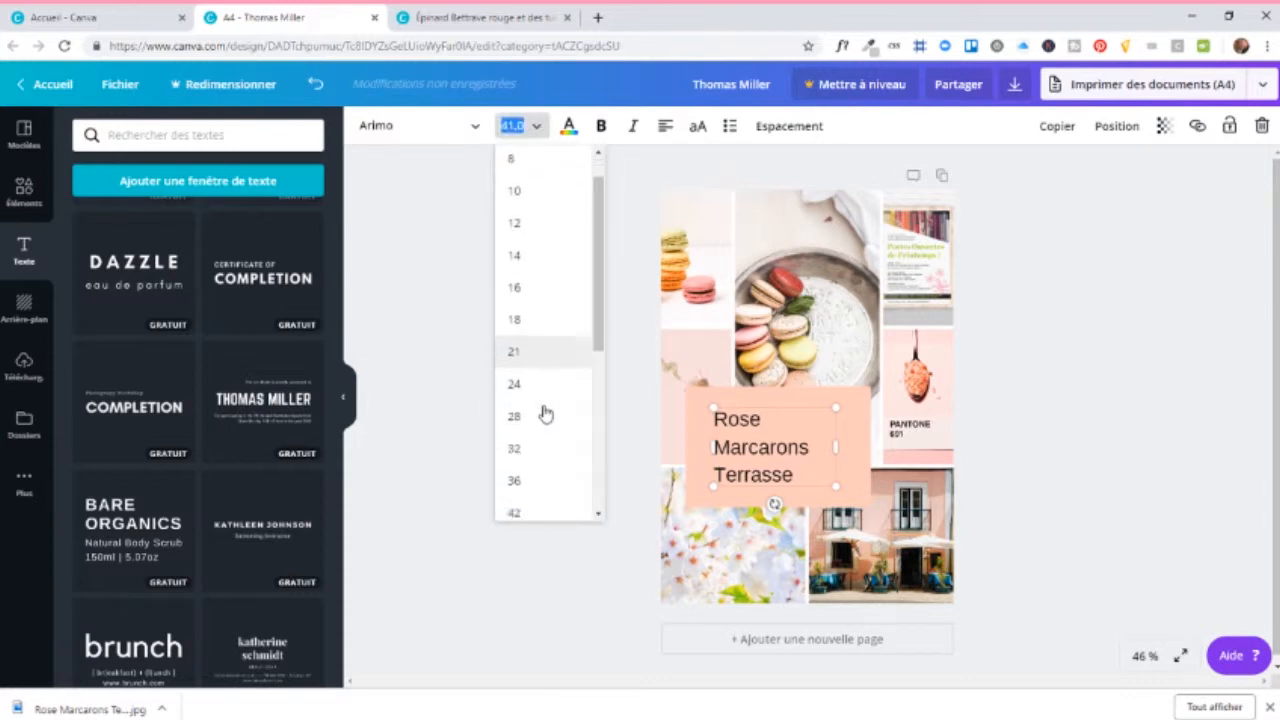
scroll(545, 414, "down", 3)
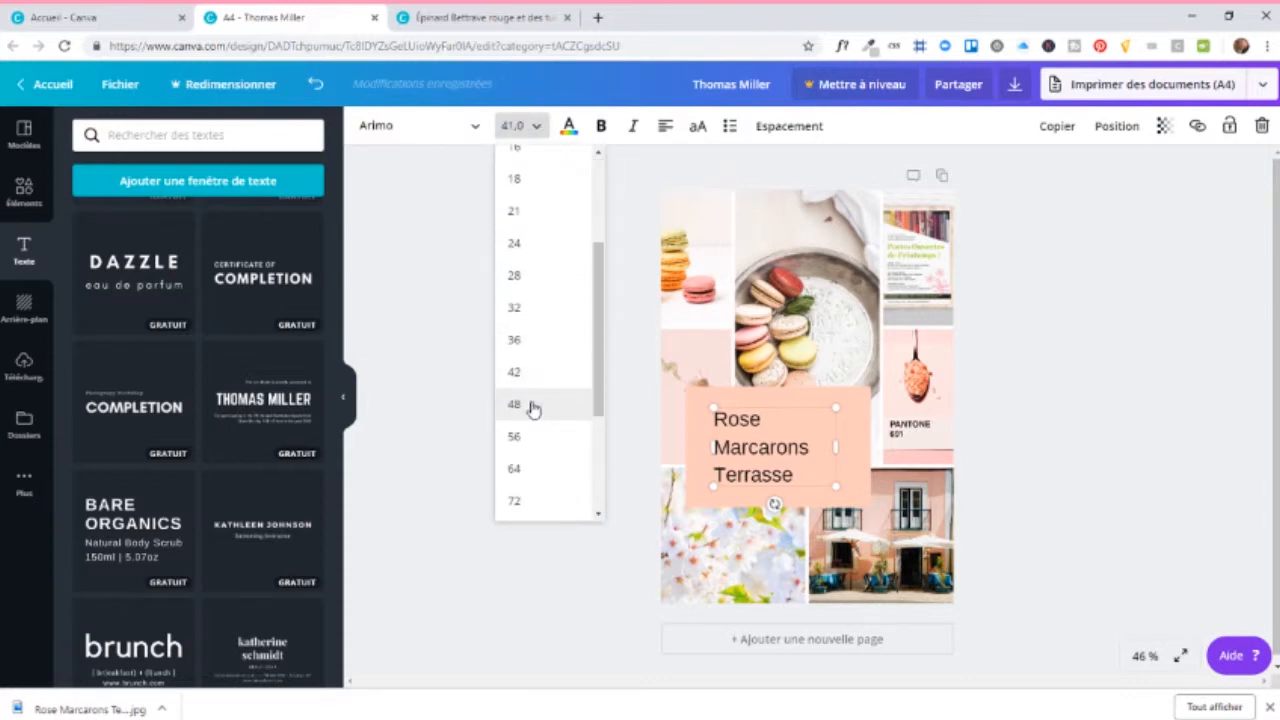
left_click(514, 404)
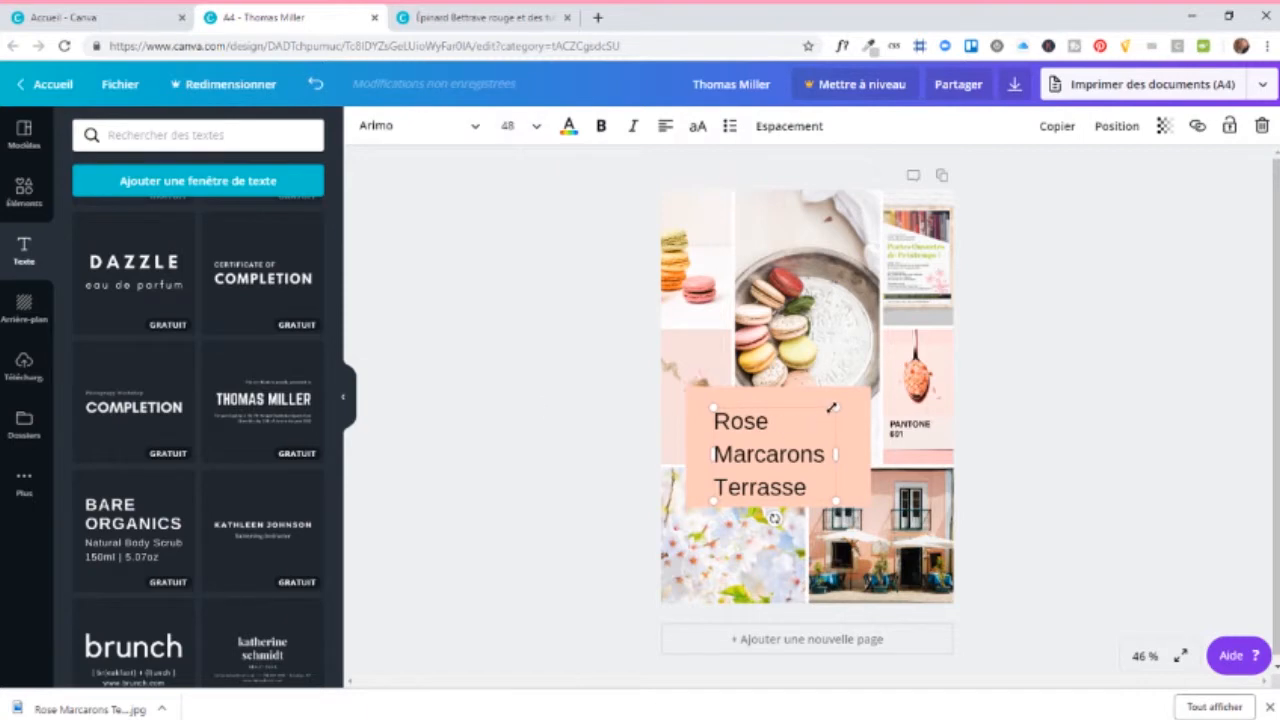
left_click_drag(787, 407, 789, 400)
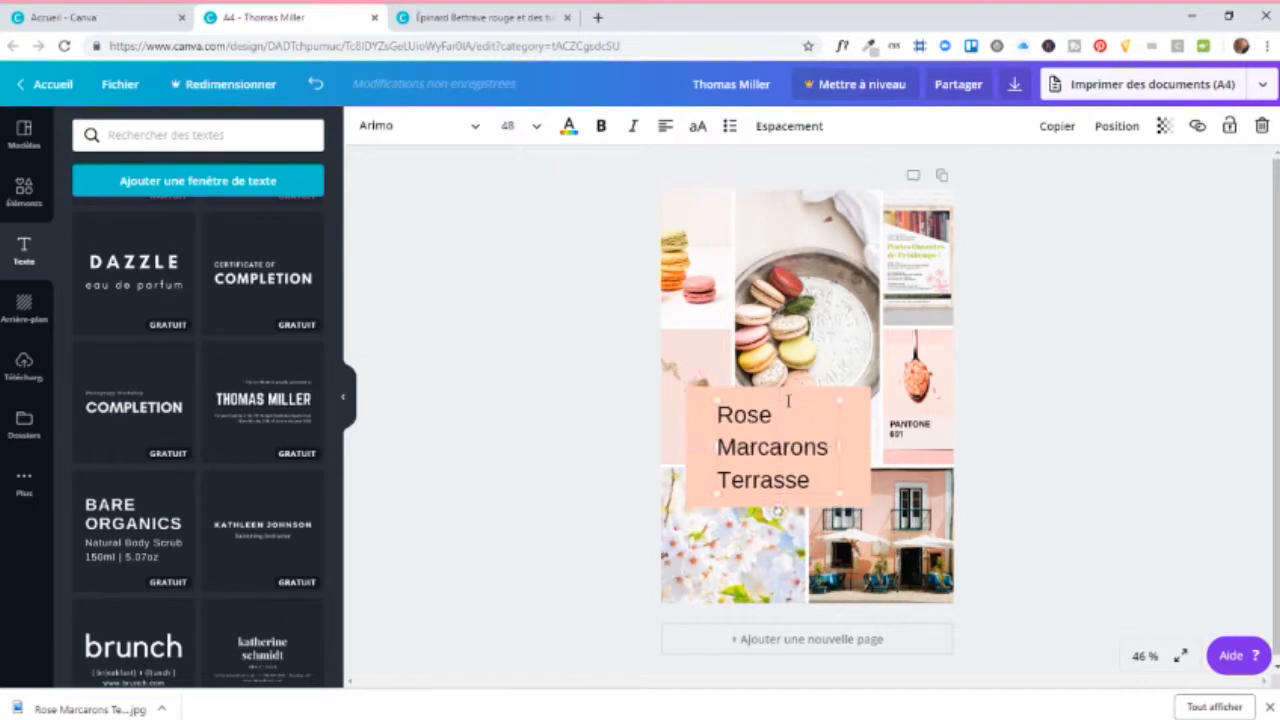
Step: Change the font of the three-line title to the brand font Trocchi
left_click(436, 136)
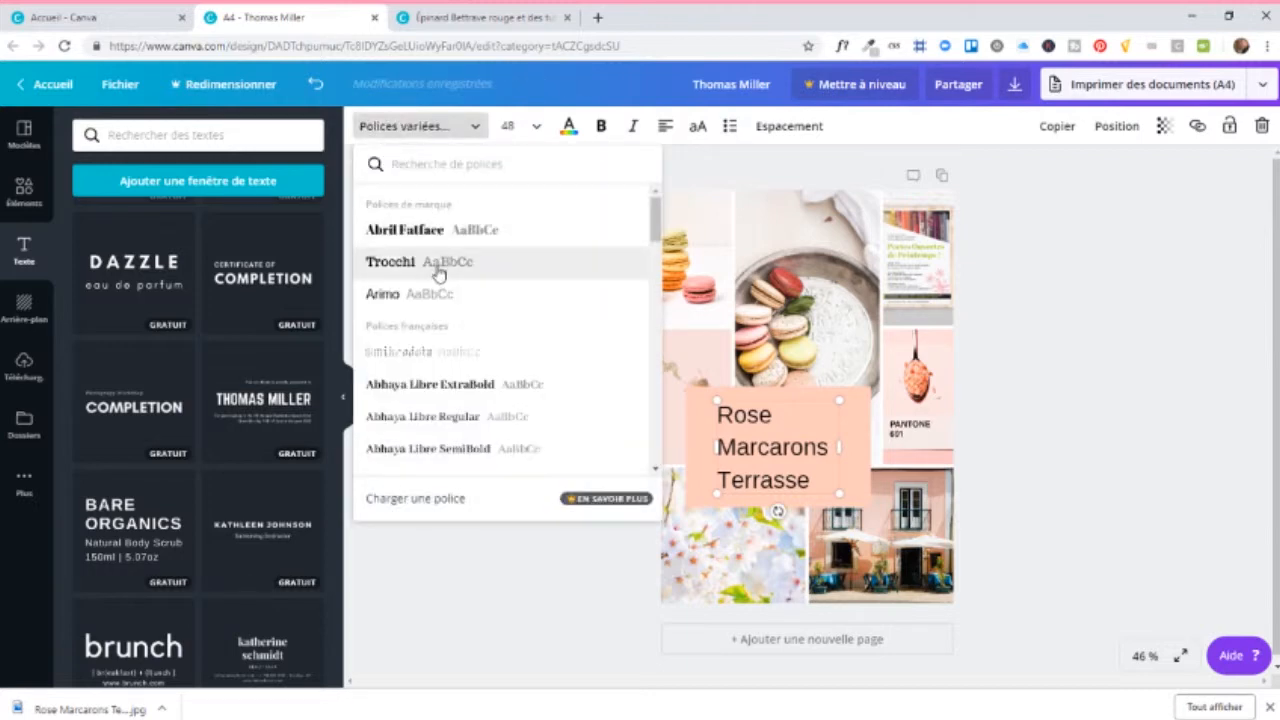
scroll(563, 354, "down", 10)
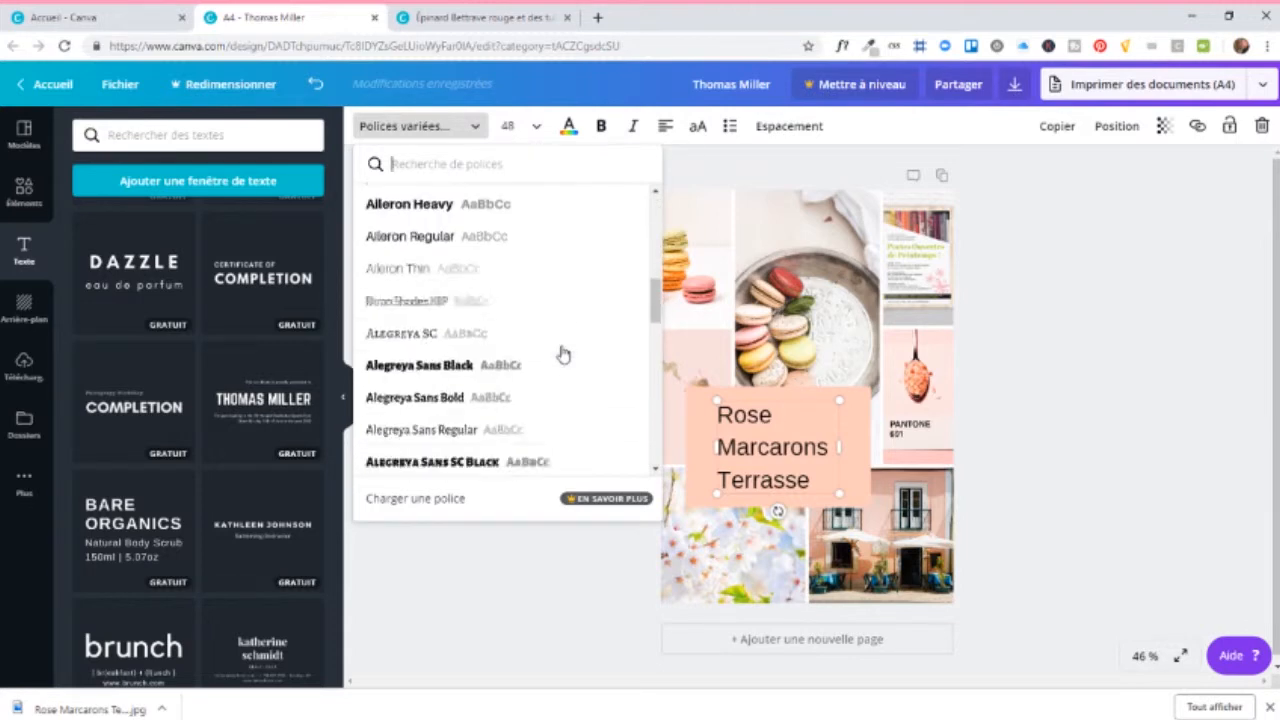
scroll(563, 354, "down", 8)
scroll(563, 354, "up", 10)
scroll(563, 354, "up", 5)
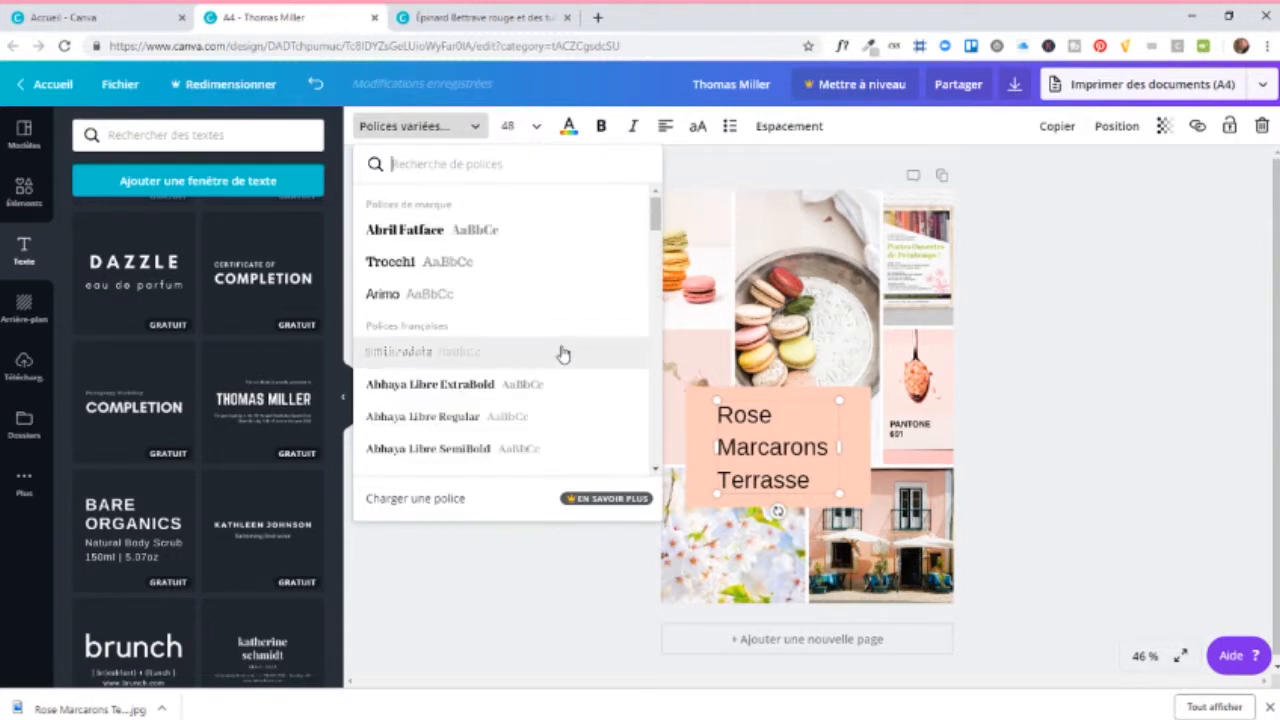
left_click(467, 264)
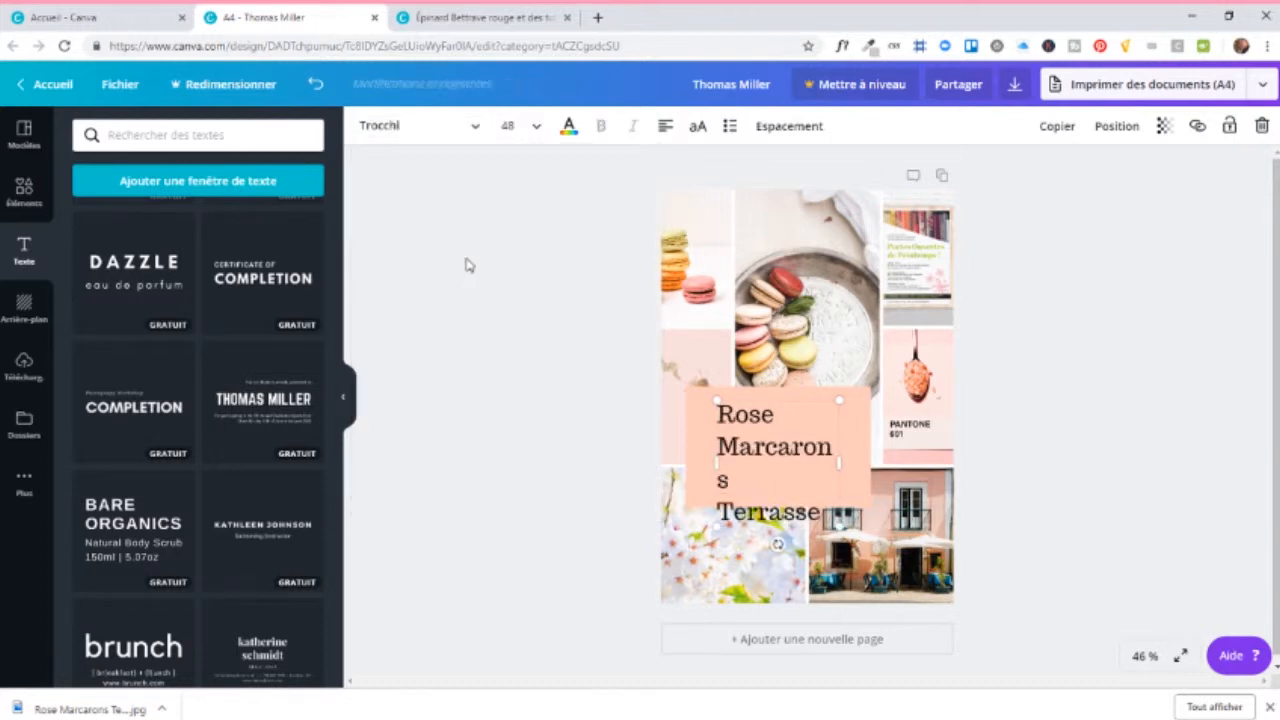
Step: Widen the title's text box so "Marcarons" fits on one line and recentre it on the peach rectangle
left_click_drag(838, 461, 871, 462)
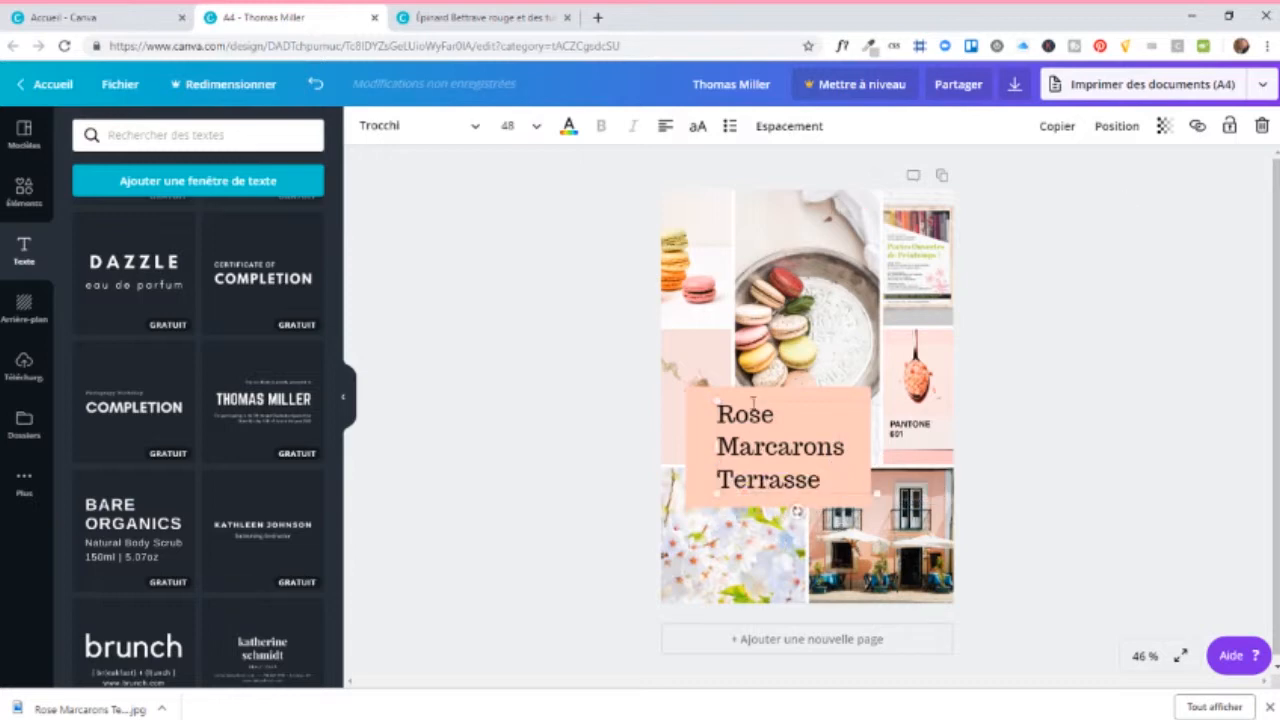
left_click_drag(755, 398, 745, 400)
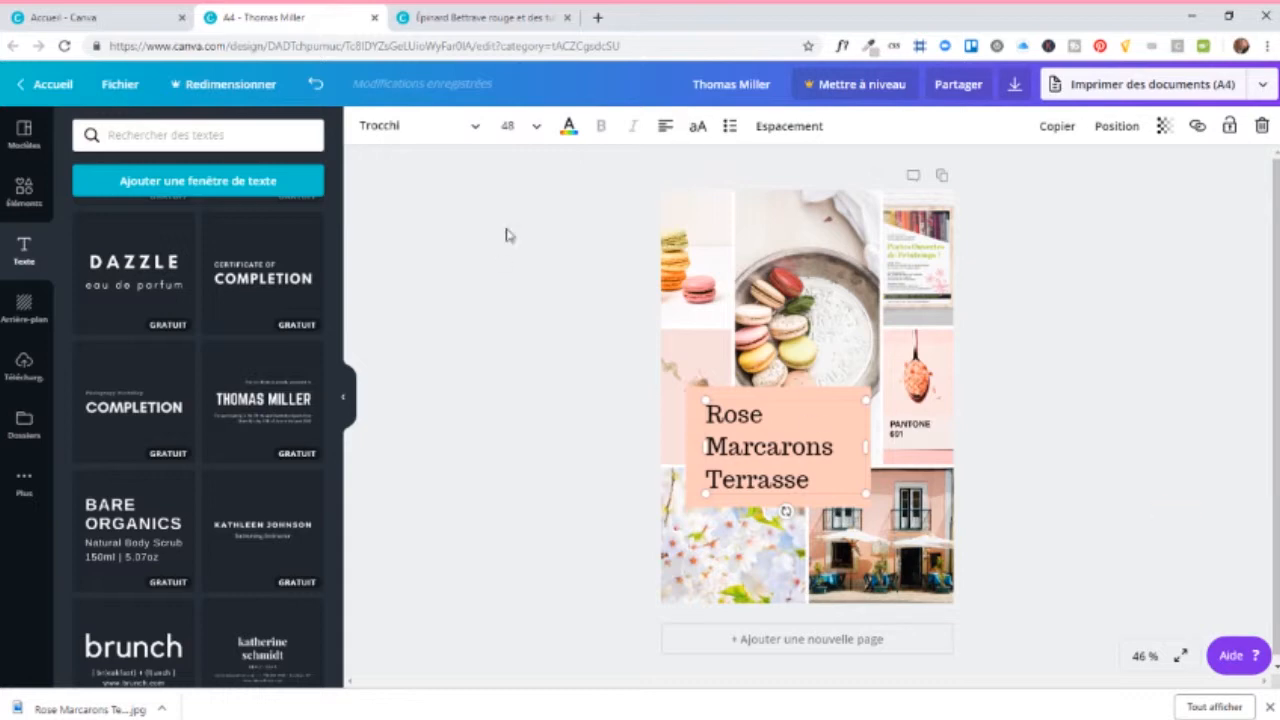
left_click(565, 377)
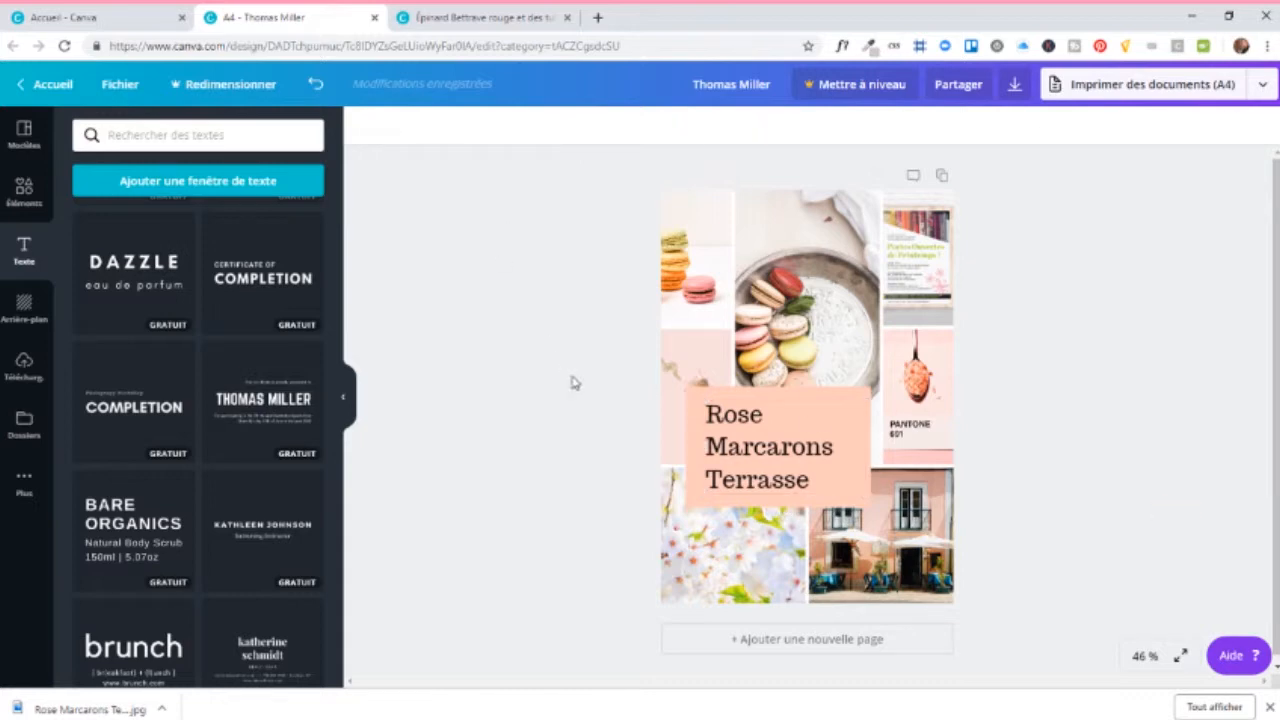
Step: Recolour the title text with the dark grey brand colour
left_click(746, 444)
left_click(569, 126)
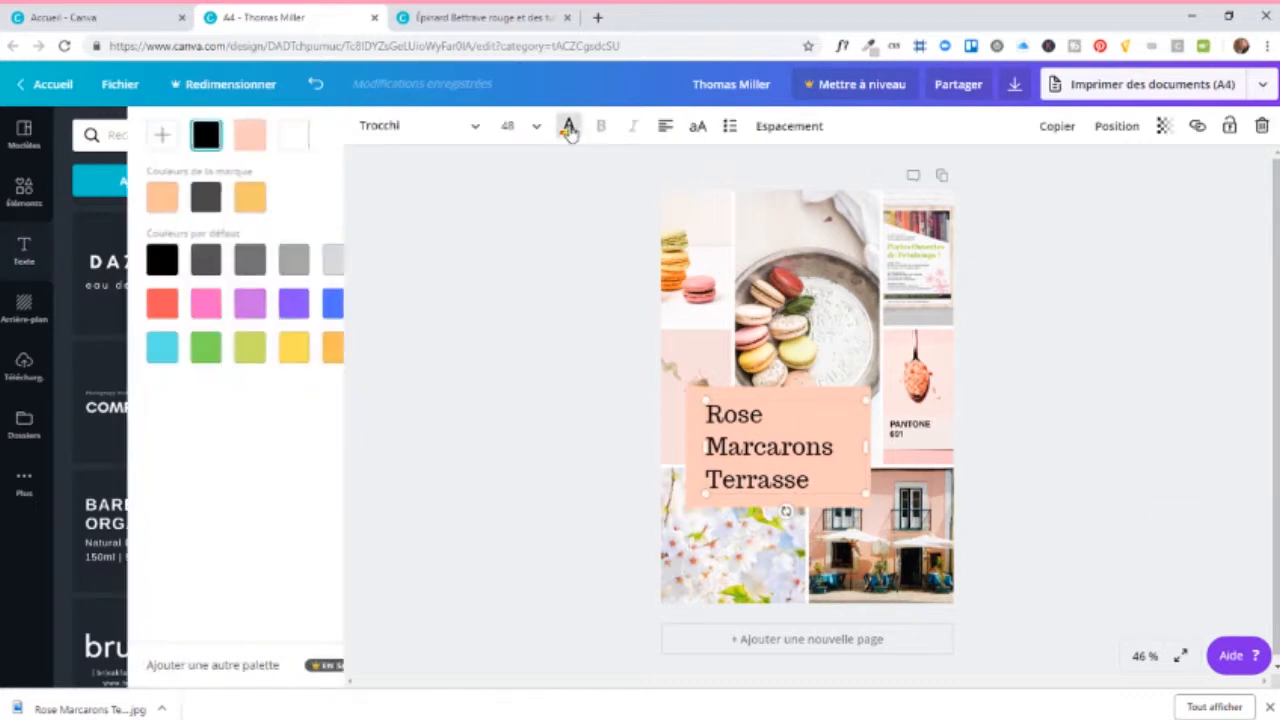
left_click(133, 196)
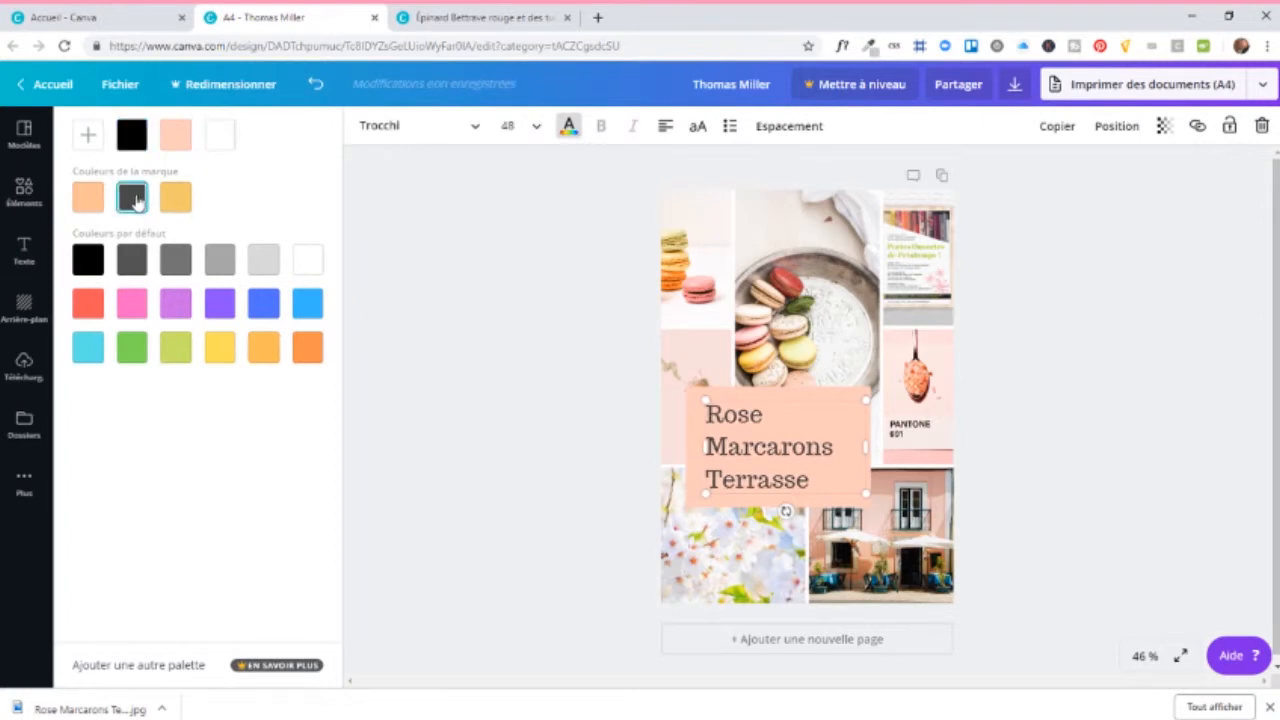
left_click(444, 437)
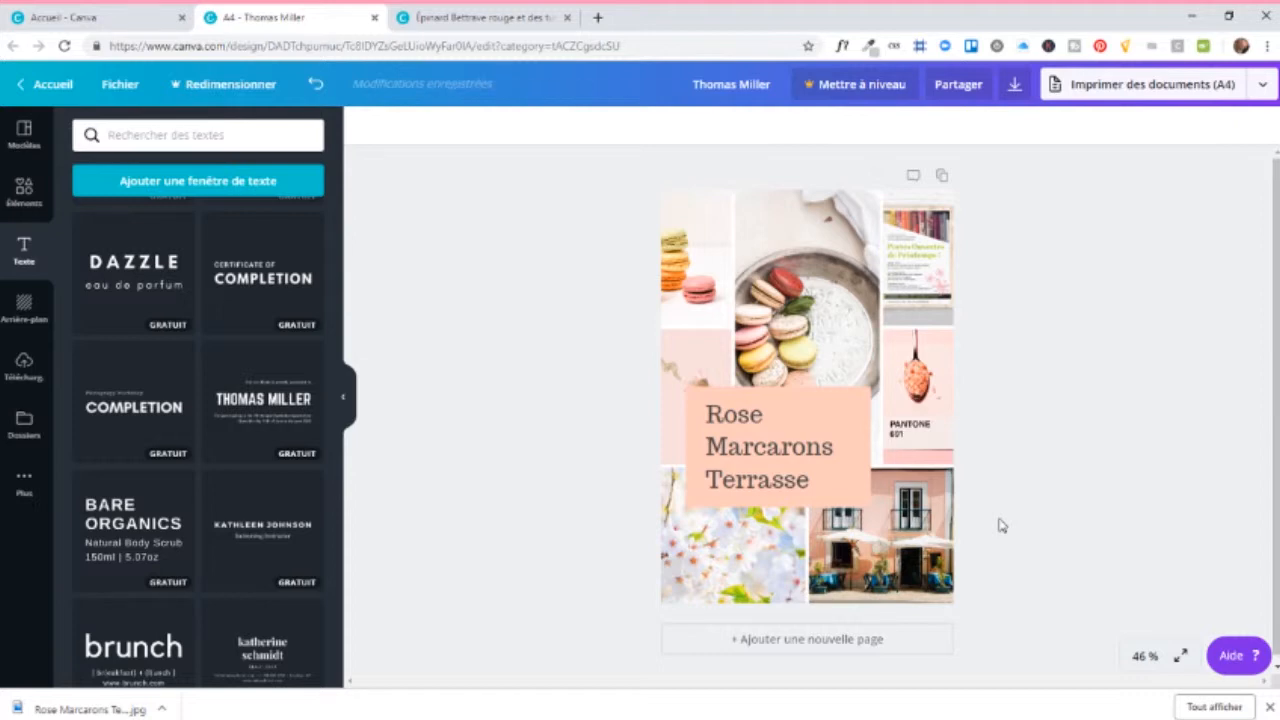
Step: Collapse the text library beside the design and download the finished collage as a JPG
left_click(346, 408)
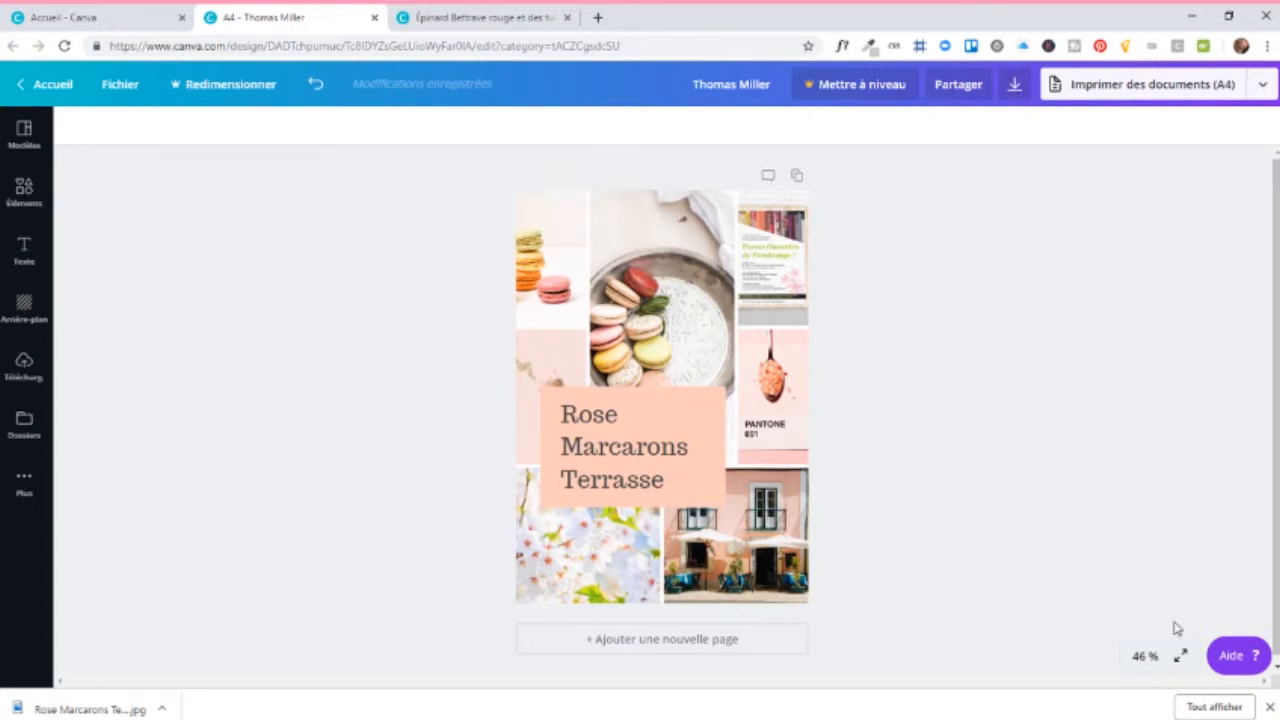
left_click(1015, 88)
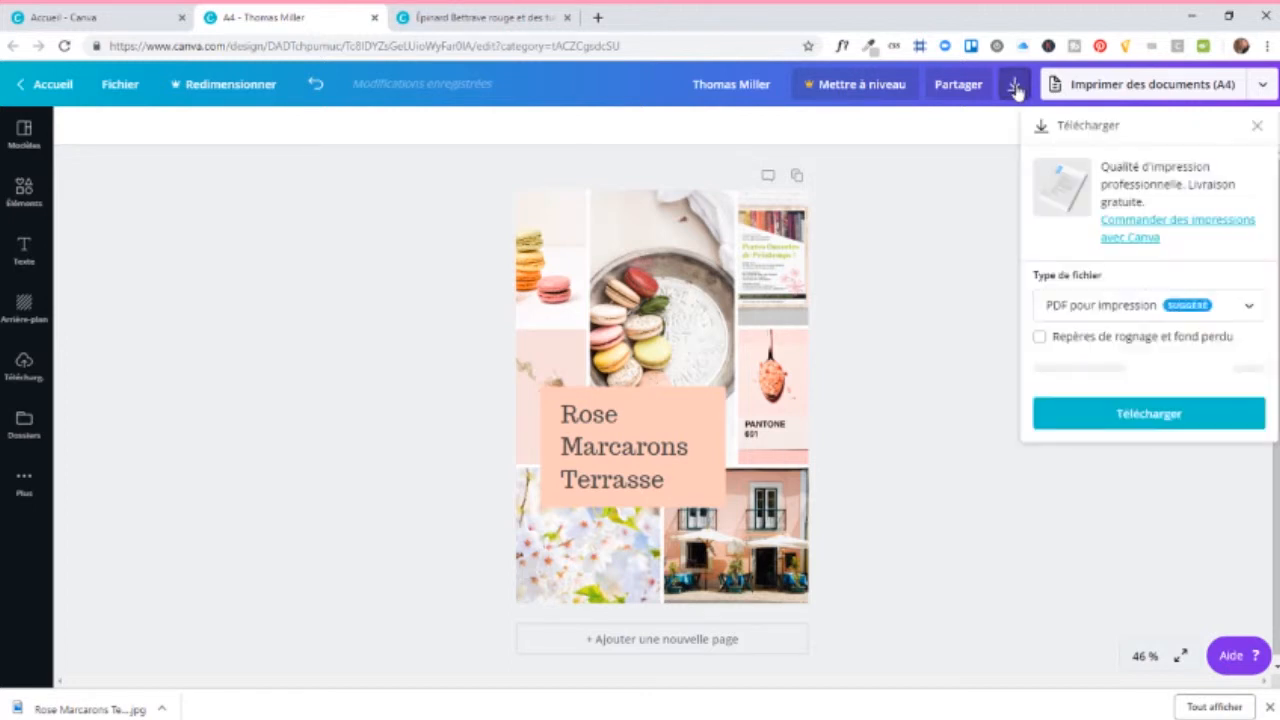
left_click(1062, 305)
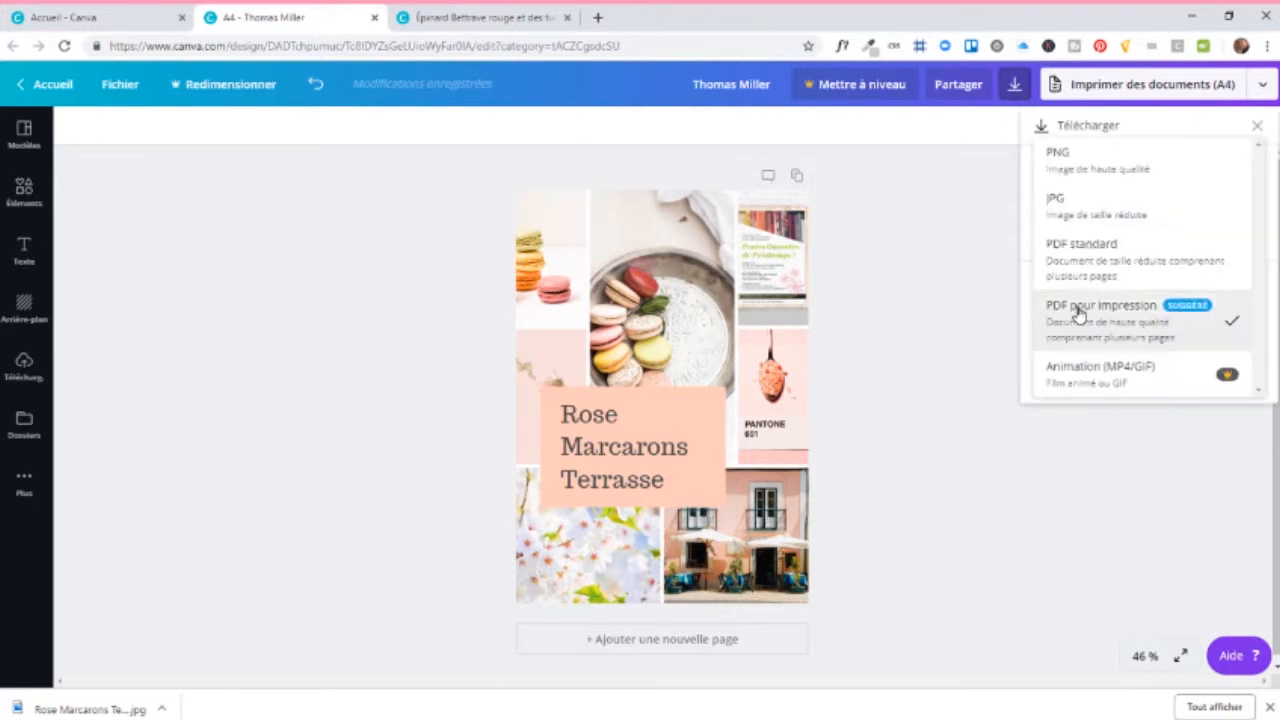
left_click(1100, 208)
left_click(1140, 352)
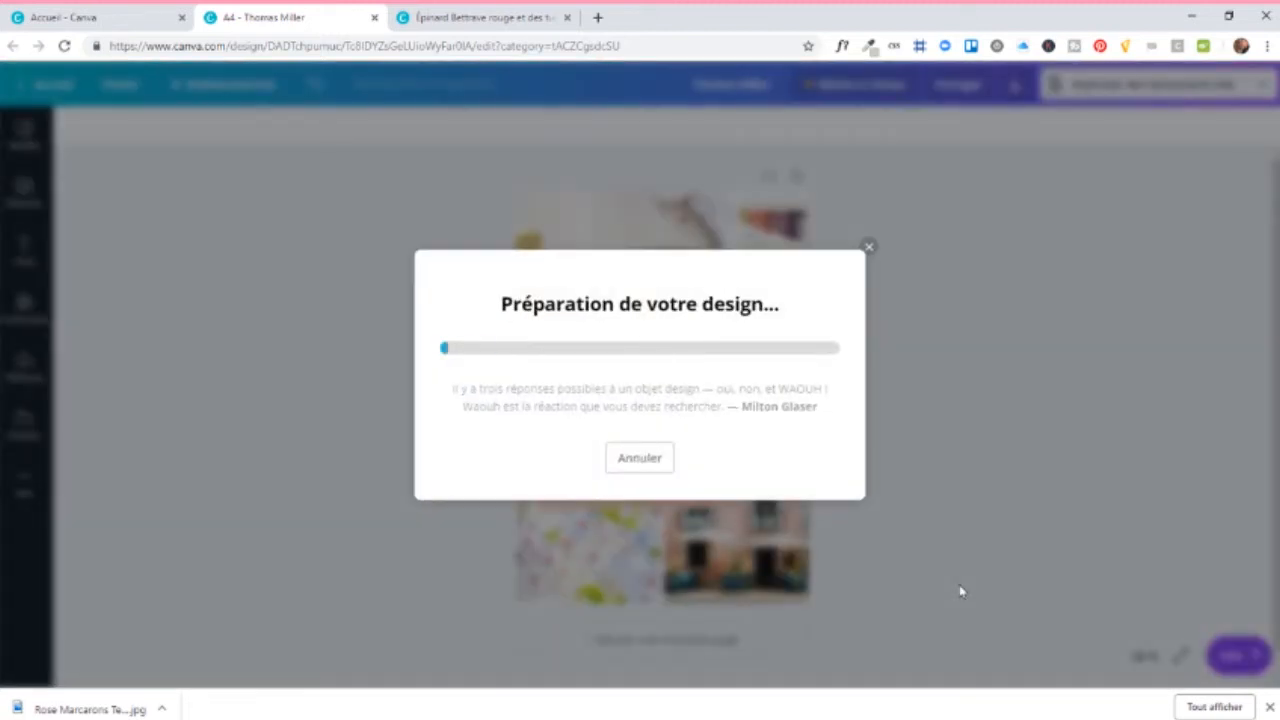